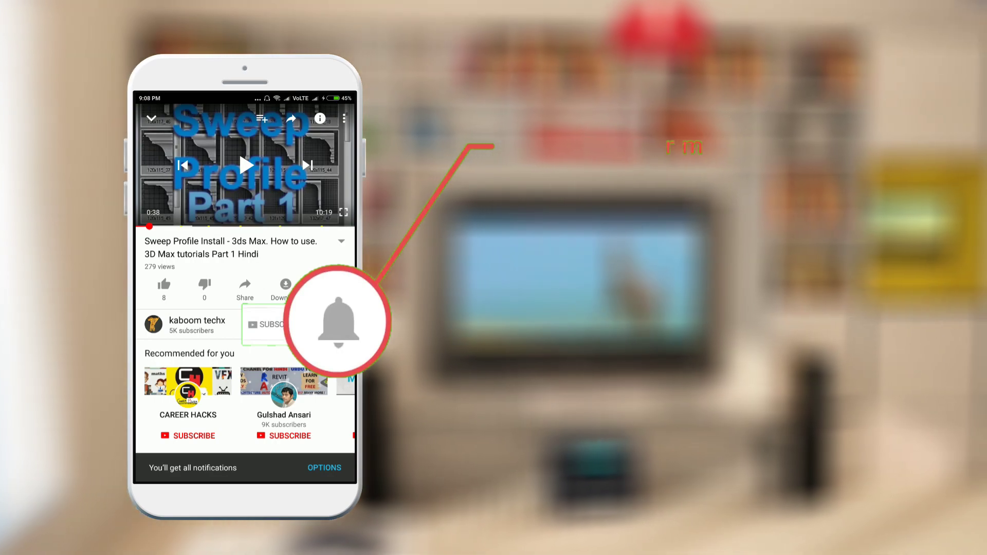
- Start entering a new web address in Firefox's address bar
text(popads.net/)
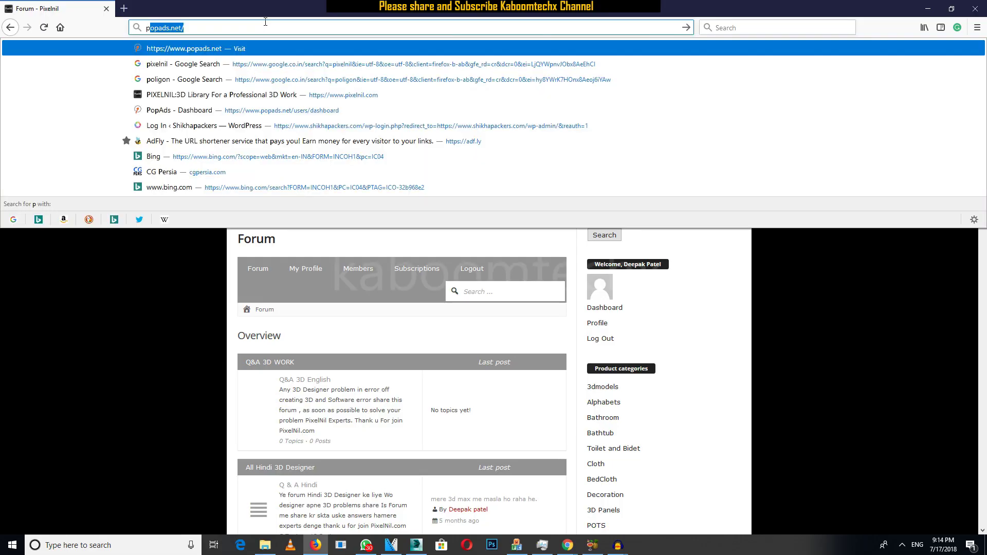
- Reopen the earlier pixelnil Google search and go to the PixelNil forum section
click(186, 64)
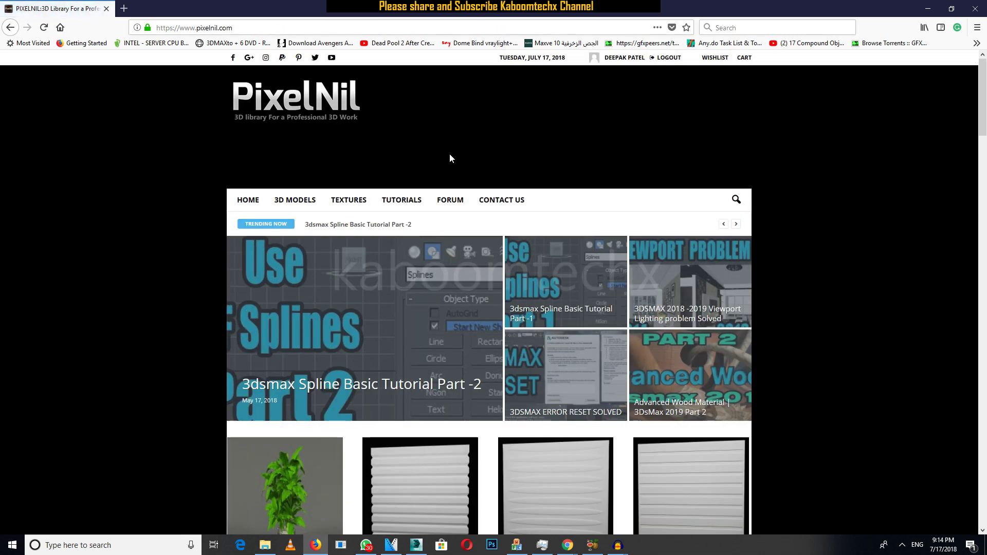
click(475, 209)
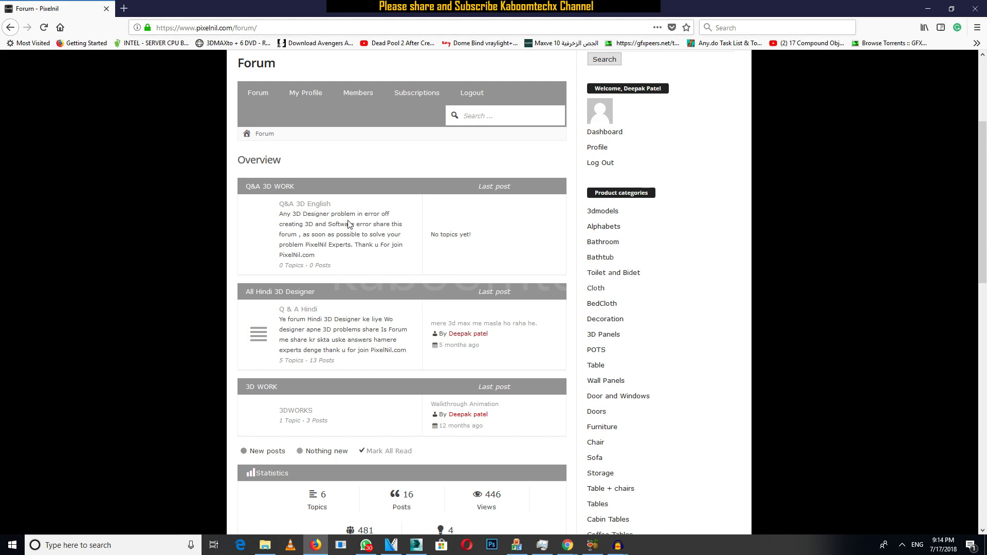
- Browse the forum overview's board list and open the Q & A Hindi board
scroll(349, 224, up, 5)
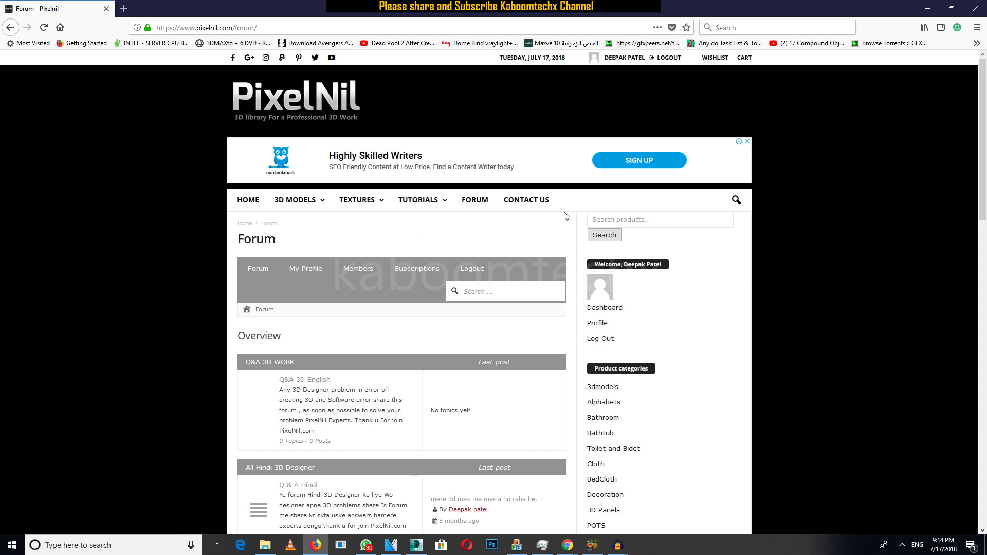
scroll(399, 374, down, 5)
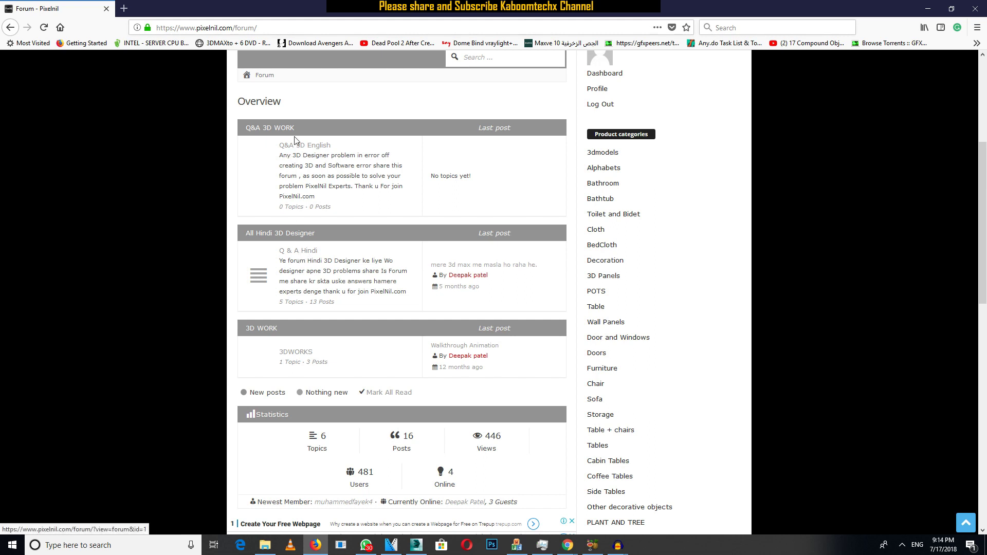
click(308, 254)
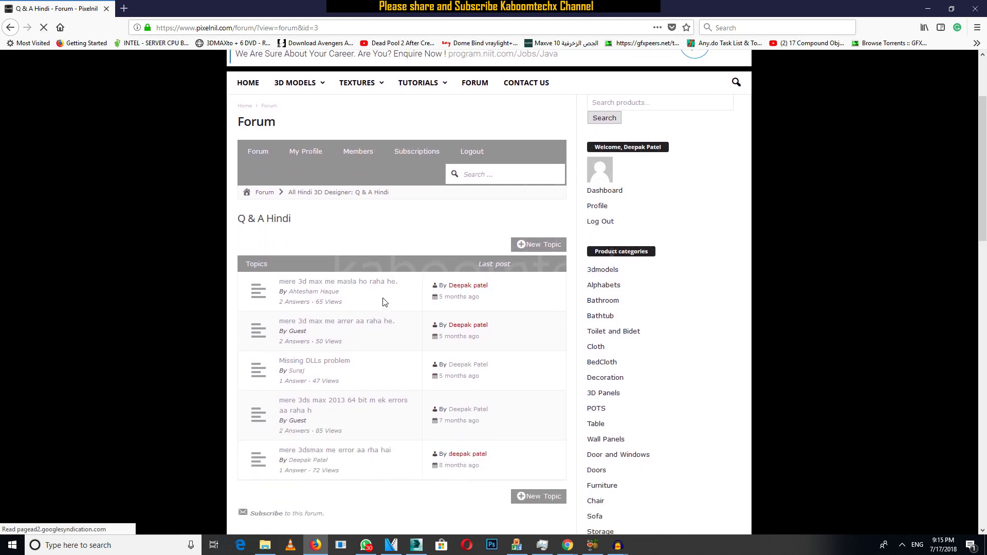
- Open the topic 'mere 3d max me masla ho raha he.' and enlarge its error screenshot
scroll(348, 358, down, 2)
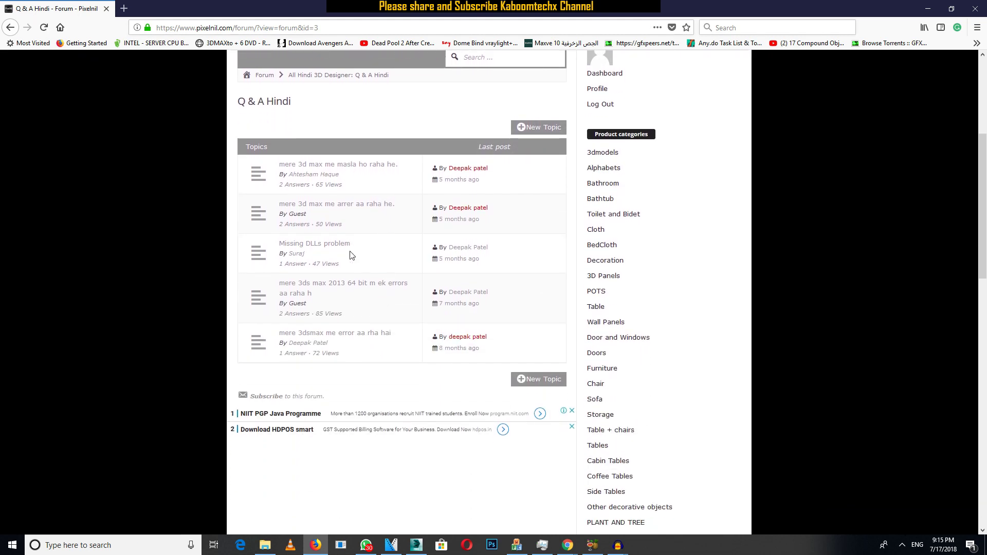
click(316, 169)
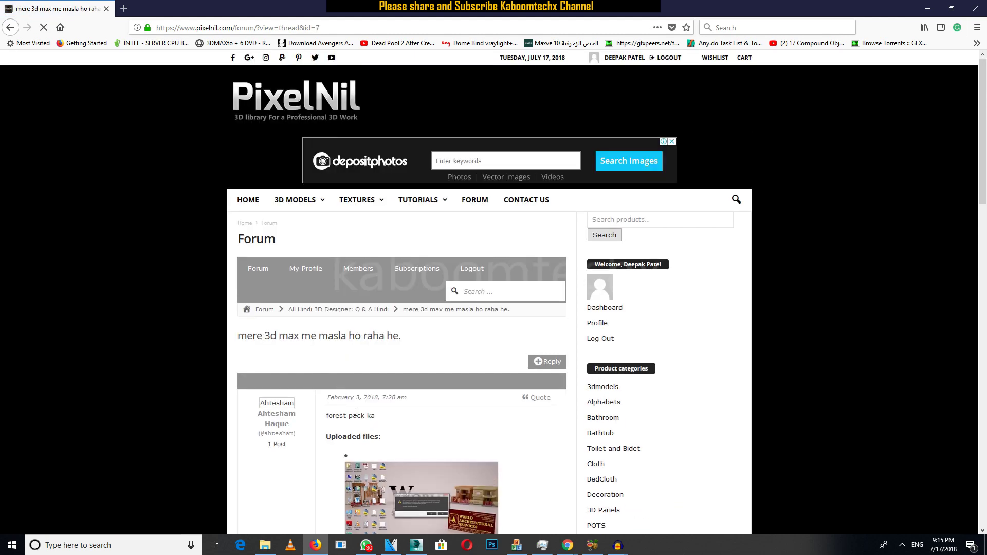
scroll(359, 414, down, 3)
scroll(311, 199, down, 2)
scroll(312, 173, up, 1)
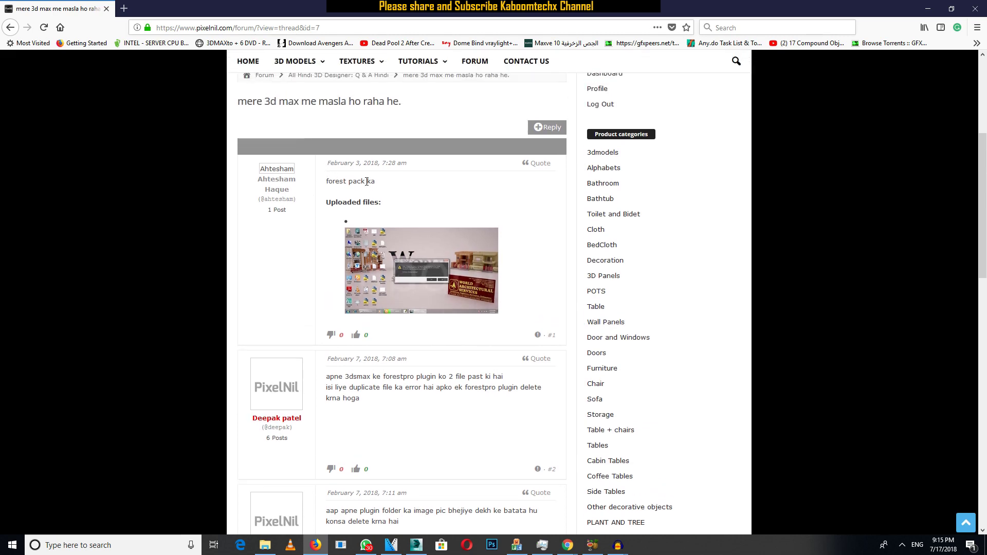
click(424, 282)
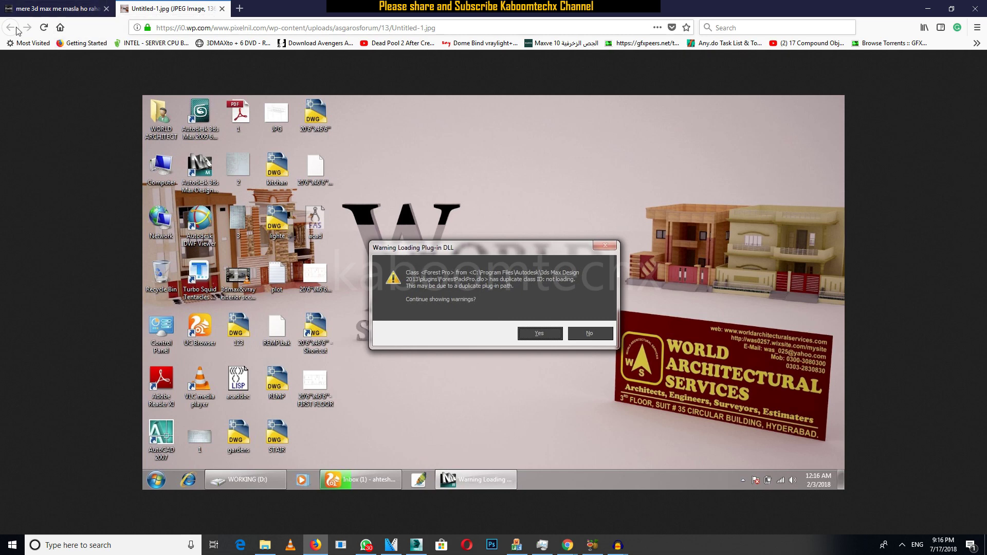
- Return to the forum thread tab after viewing Untitled-1.jpg
click(67, 7)
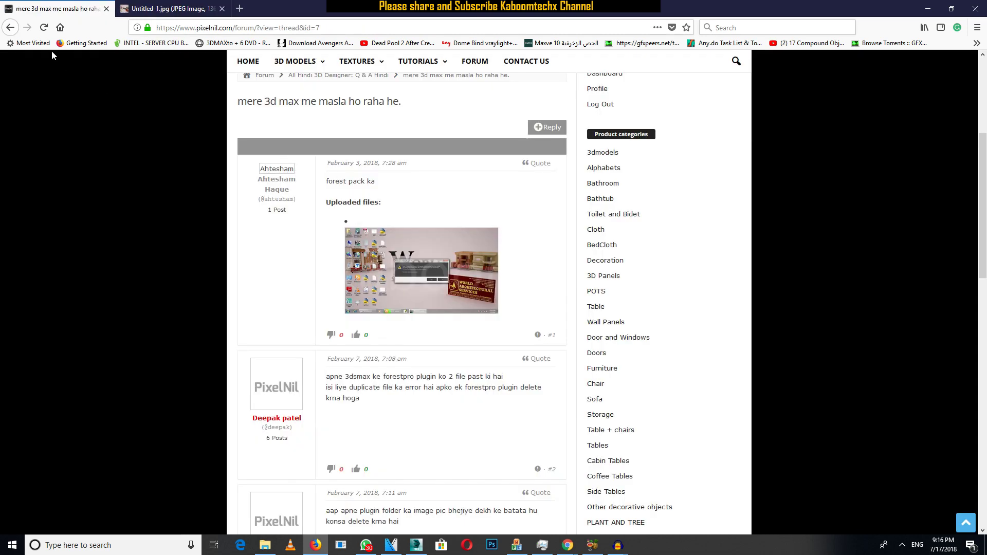
- Go back to the Q & A Hindi list, open 'Missing DLLs problem', and enlarge its screenshot
click(10, 29)
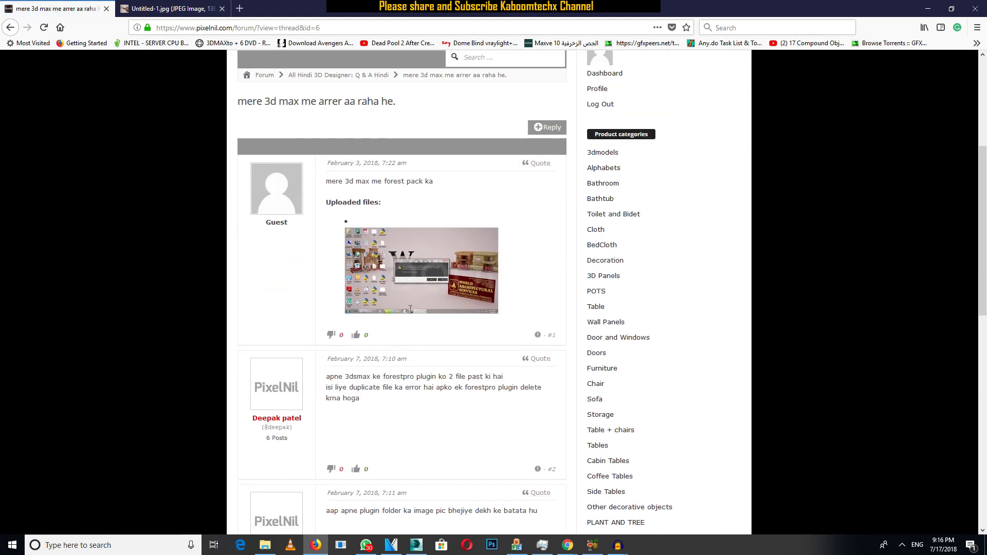
click(10, 27)
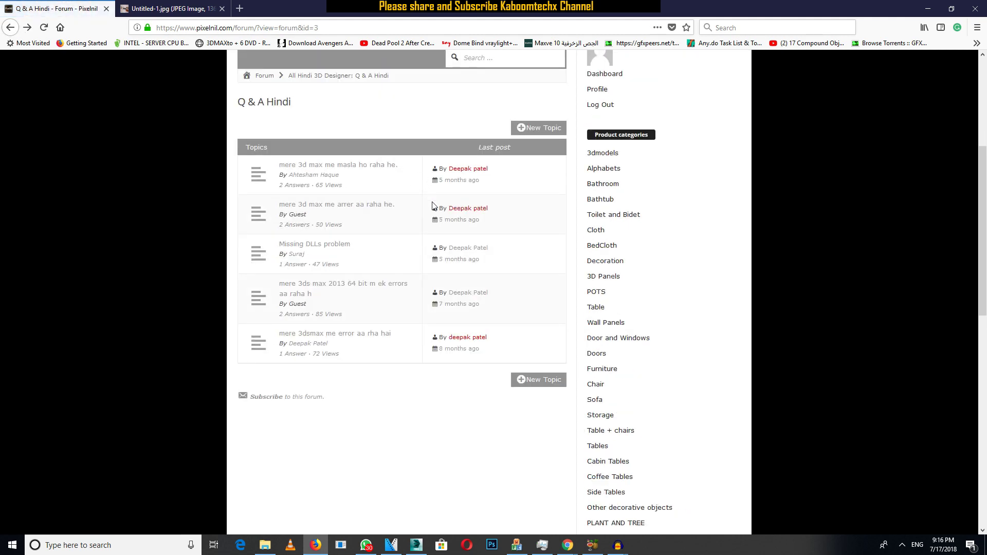
click(327, 251)
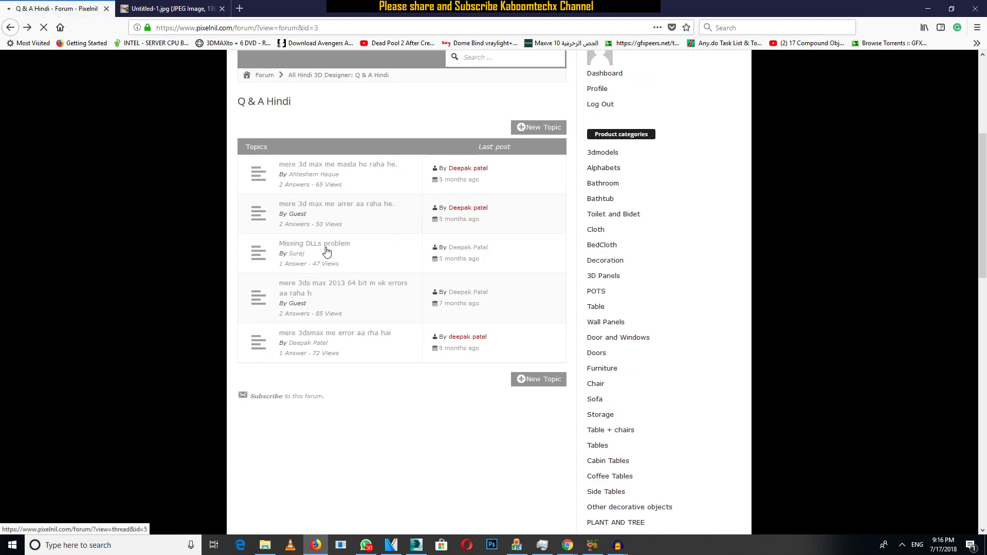
scroll(423, 334, down, 5)
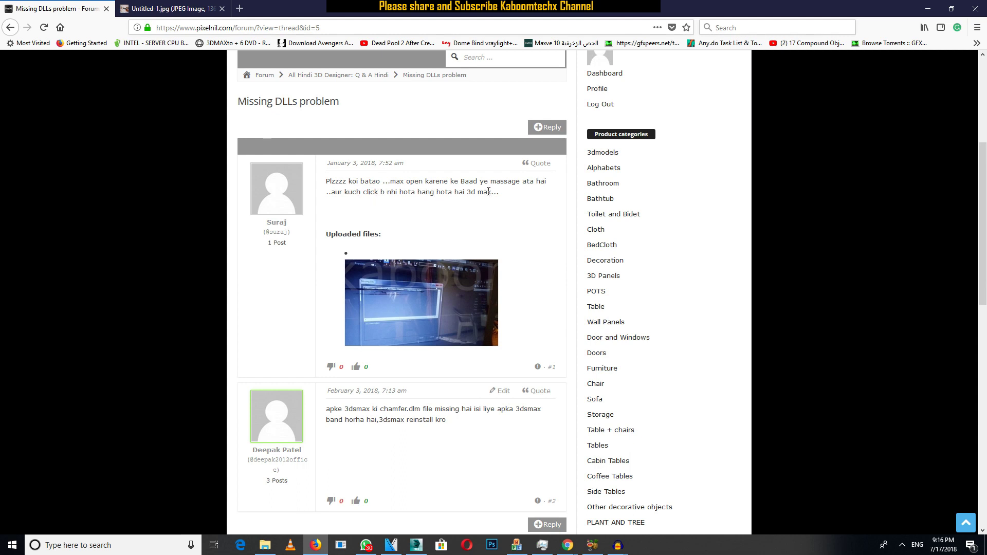
click(427, 300)
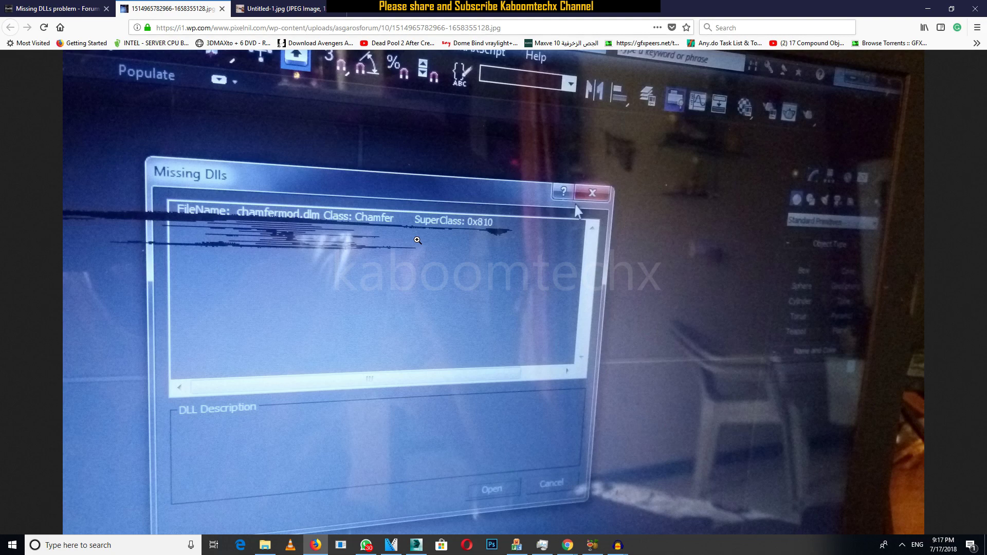
- Switch back to the Missing DLLs problem thread tab
click(62, 9)
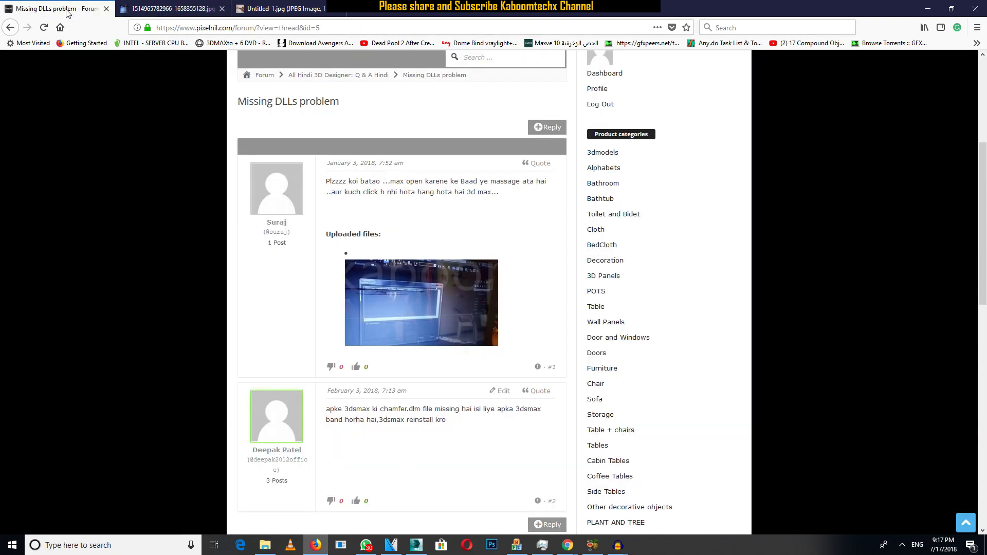
- Skim the replies, then open the 'mere 3ds max 2013 64 bit m ek errors aa raha h' topic
scroll(359, 282, down, 2)
scroll(364, 281, down, 2)
scroll(463, 237, down, 1)
scroll(562, 193, up, 3)
scroll(561, 194, up, 2)
click(11, 27)
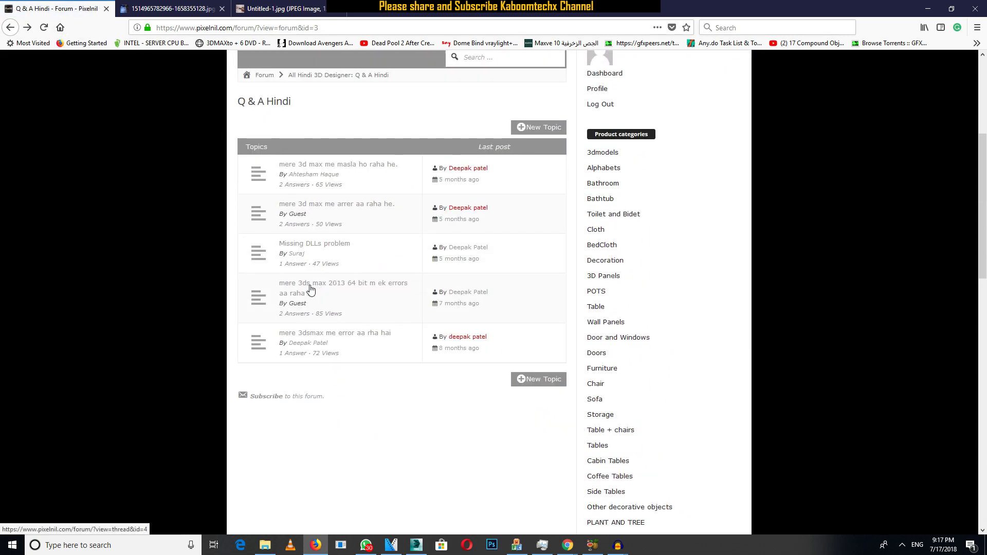
click(337, 290)
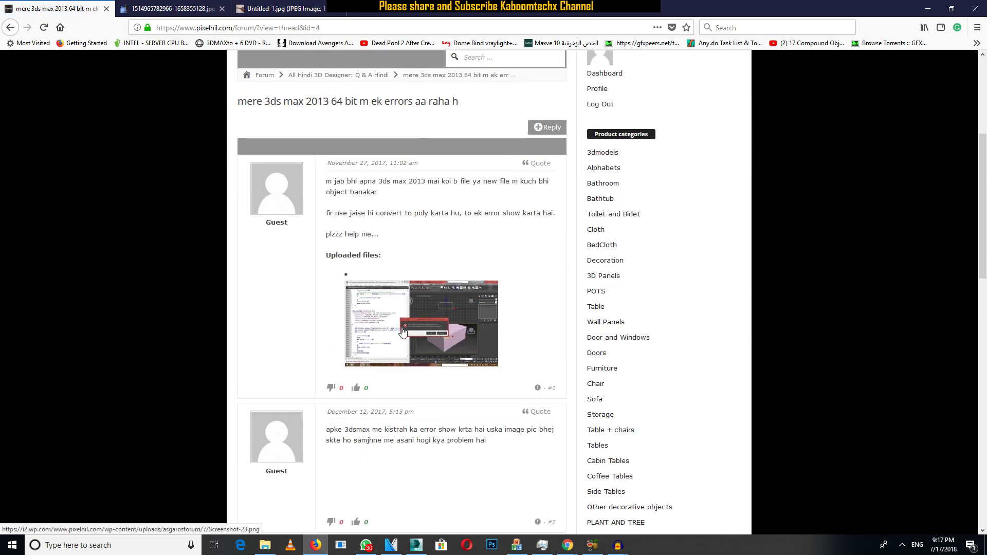
- View the Application Error screenshot Screenshot-23.png full size, then return to the thread
click(420, 323)
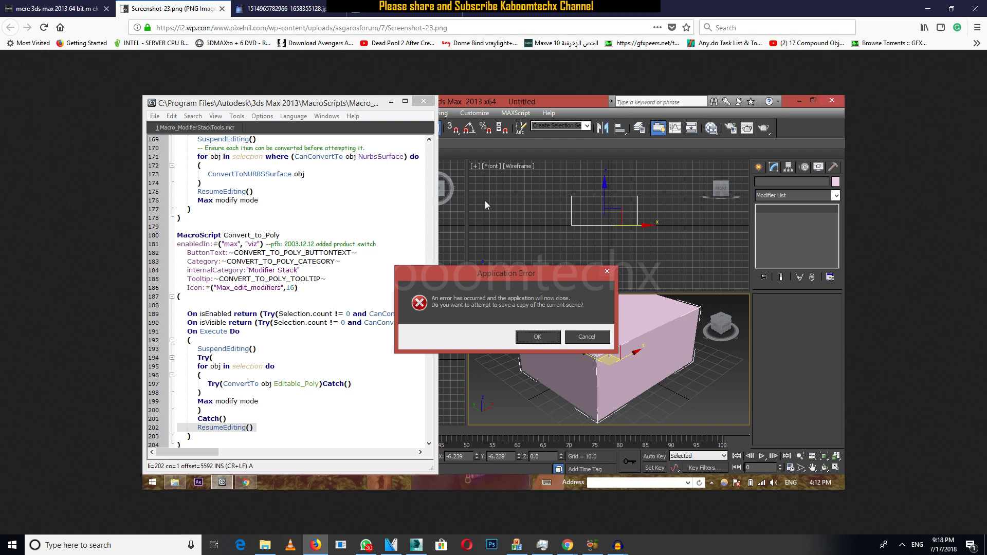
click(62, 9)
- Follow the third reply's pixelnil.com solution link and scroll to the ENU folder paths
scroll(317, 216, up, 5)
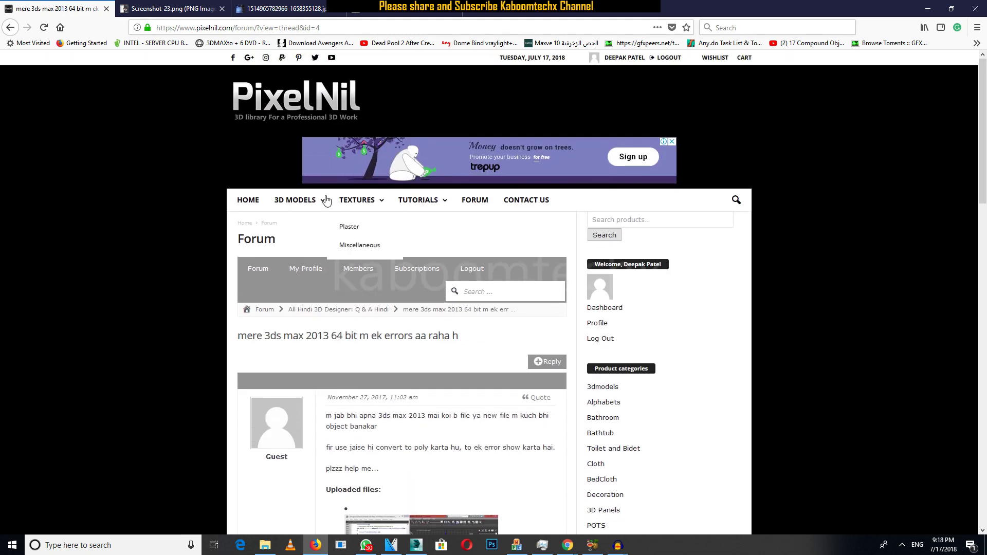
scroll(432, 269, down, 5)
scroll(406, 276, down, 5)
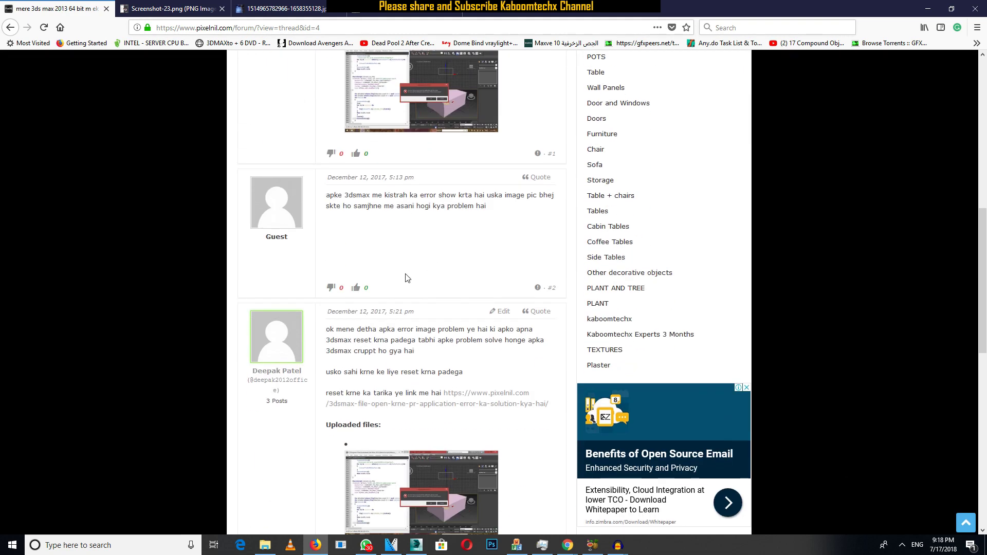
scroll(376, 307, down, 3)
click(421, 229)
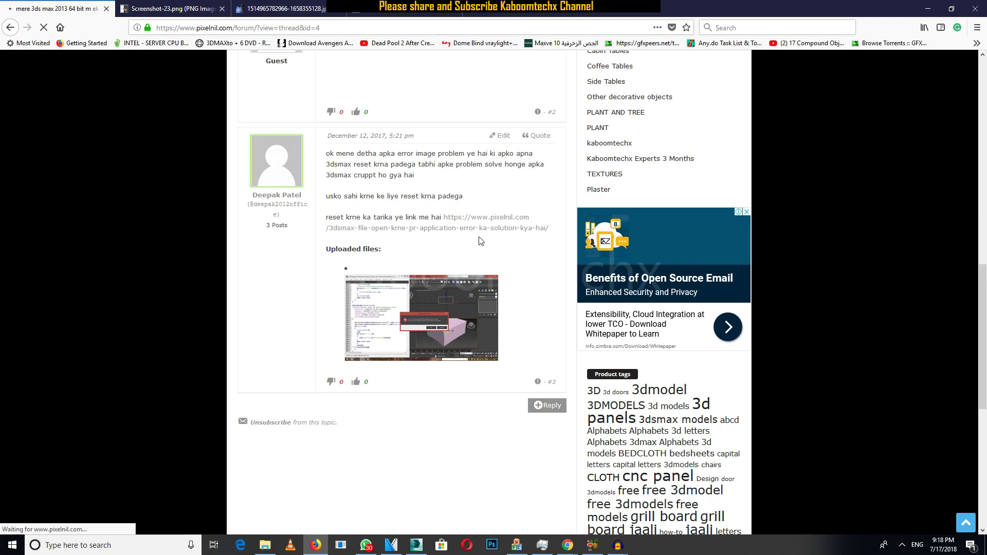
scroll(380, 173, down, 2)
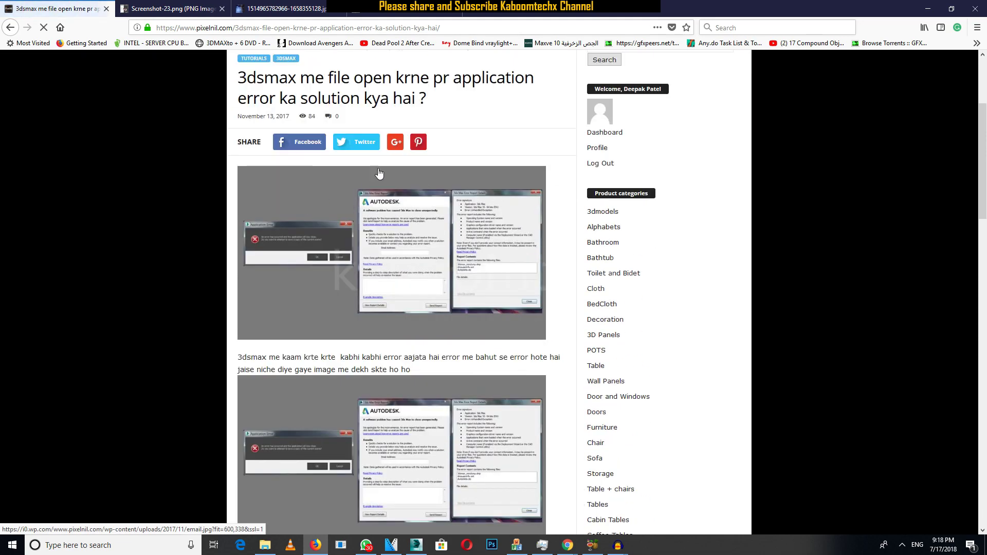
scroll(379, 173, down, 1)
scroll(375, 231, down, 4)
scroll(373, 282, down, 3)
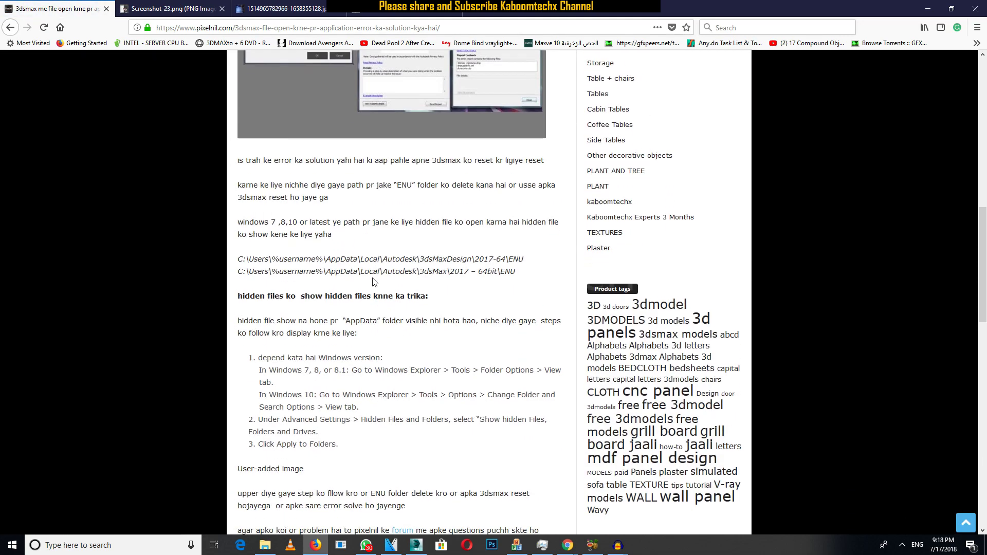
- Copy the 3dsMax 2017 – 64bit ENU folder path from the article
drag(238, 260, 548, 264)
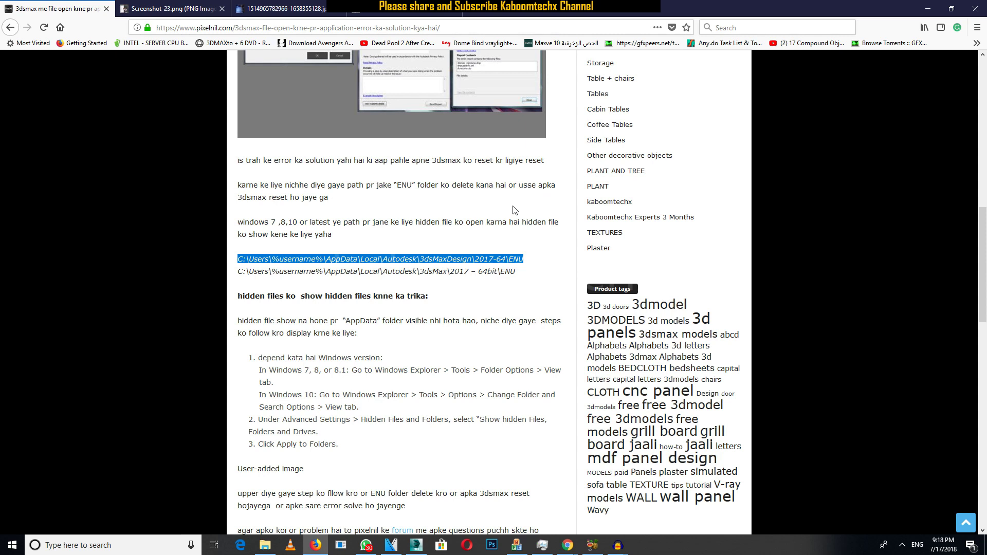
click(498, 257)
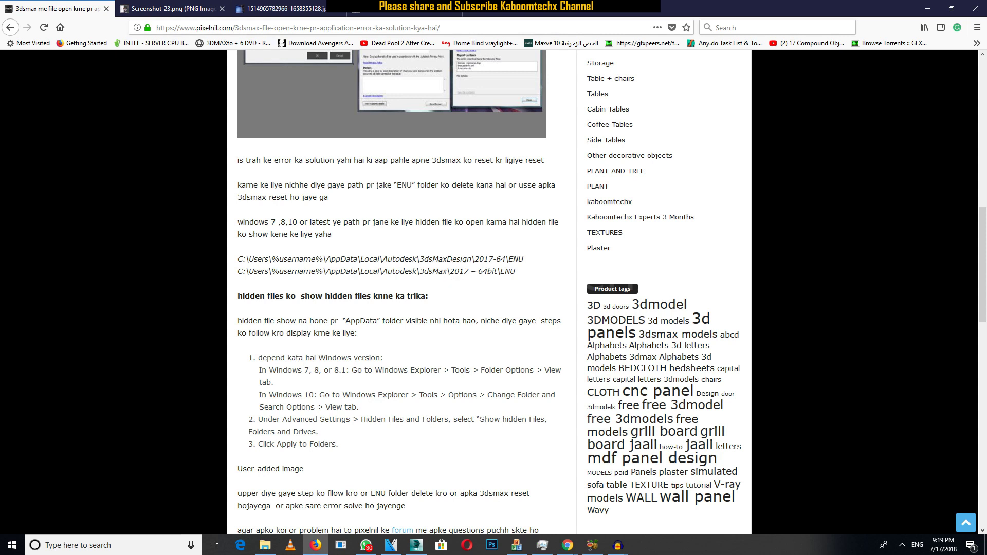
drag(518, 274, 230, 272)
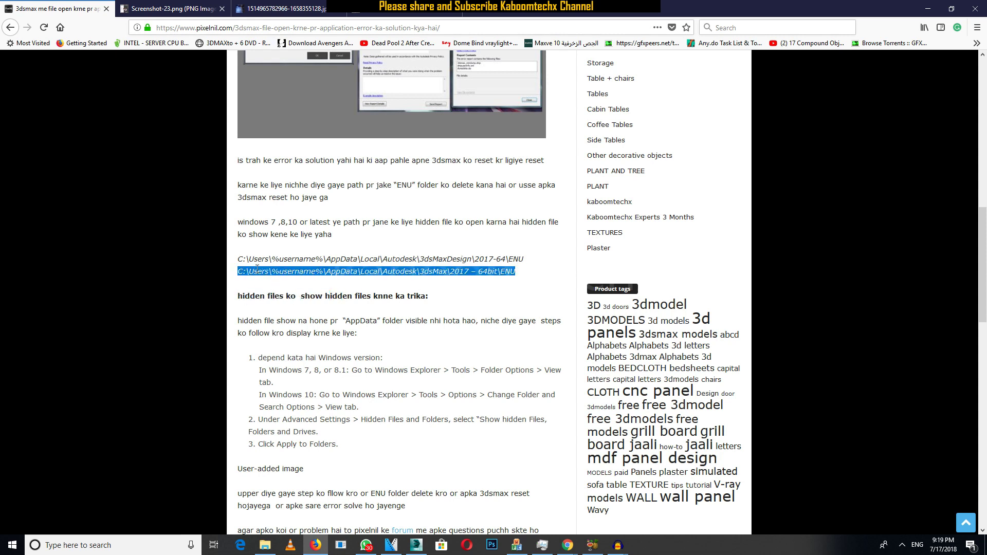
- Paste the copied ENU path into File Explorer's address bar
click(265, 545)
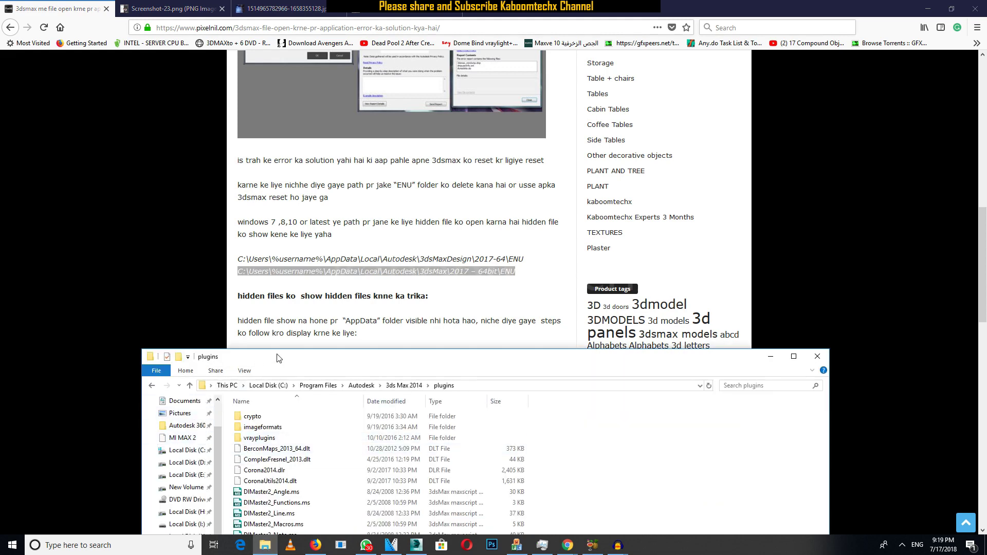
drag(282, 356, 311, 282)
click(512, 317)
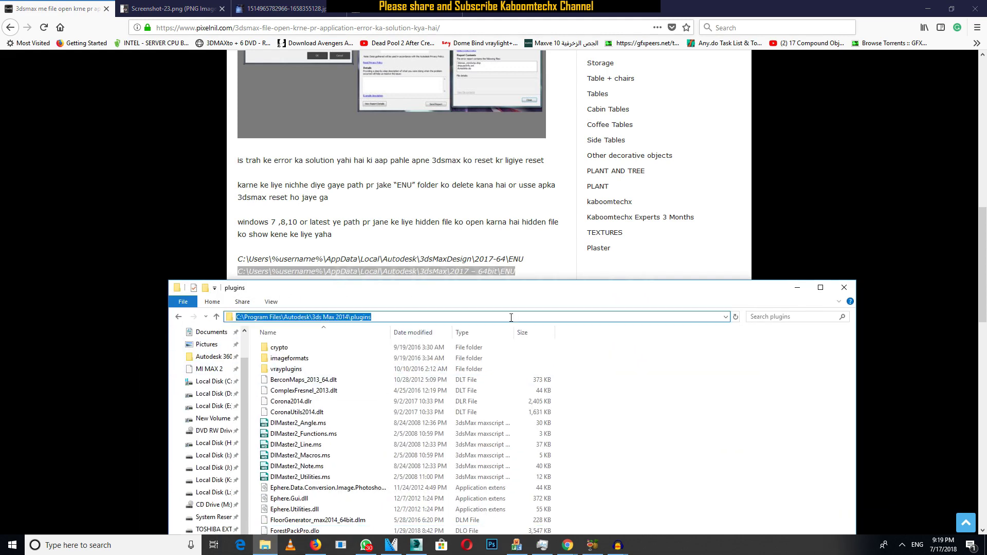
text(C:\Users\%username%\AppData\Local\Autodesk\3dsMax\2017 – 64bit\ENU)
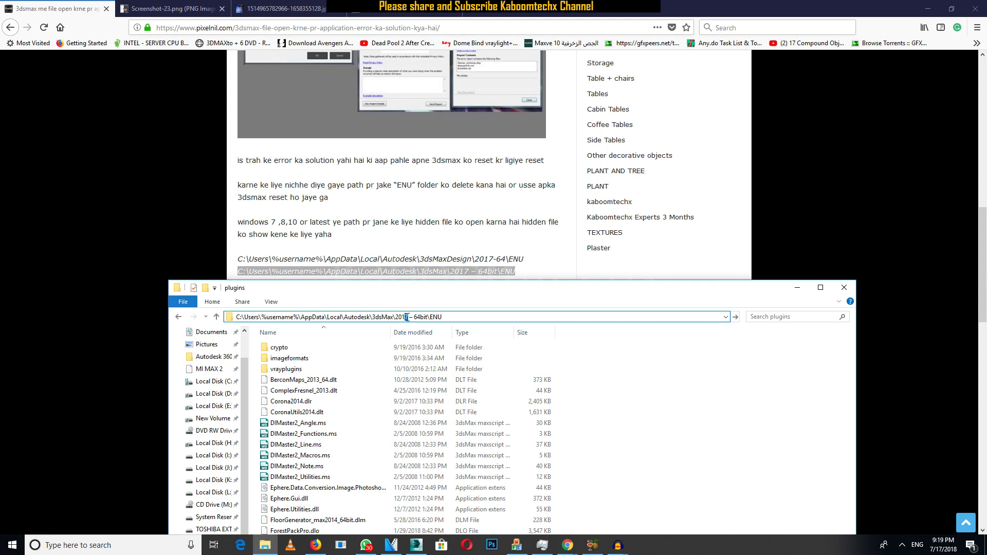
- Change 2017 to 2018 in the path and try it, dismissing the not-found error
text(8)
click(458, 318)
key(Return)
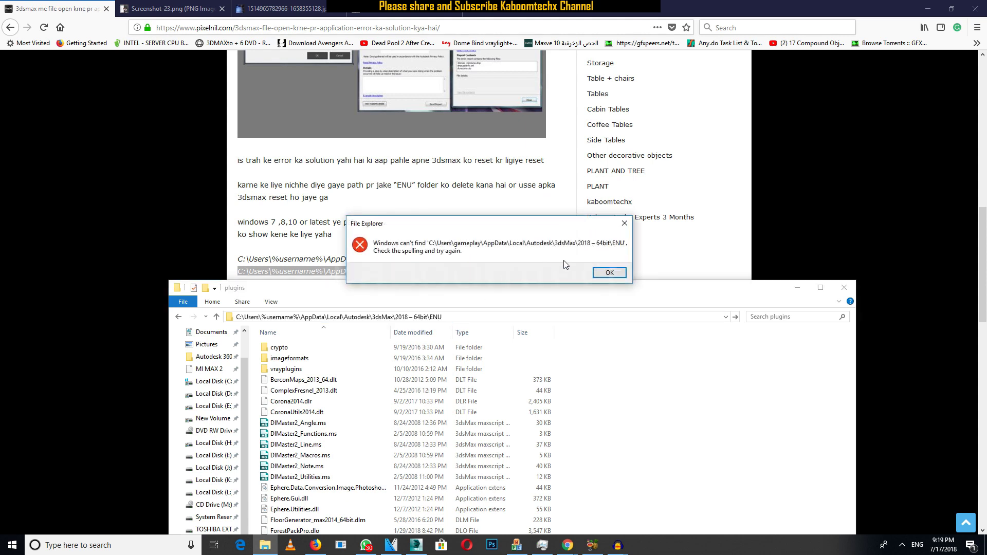
click(607, 272)
- Remove the space before -64bit, retry the path and dismiss the not-found error again
click(413, 317)
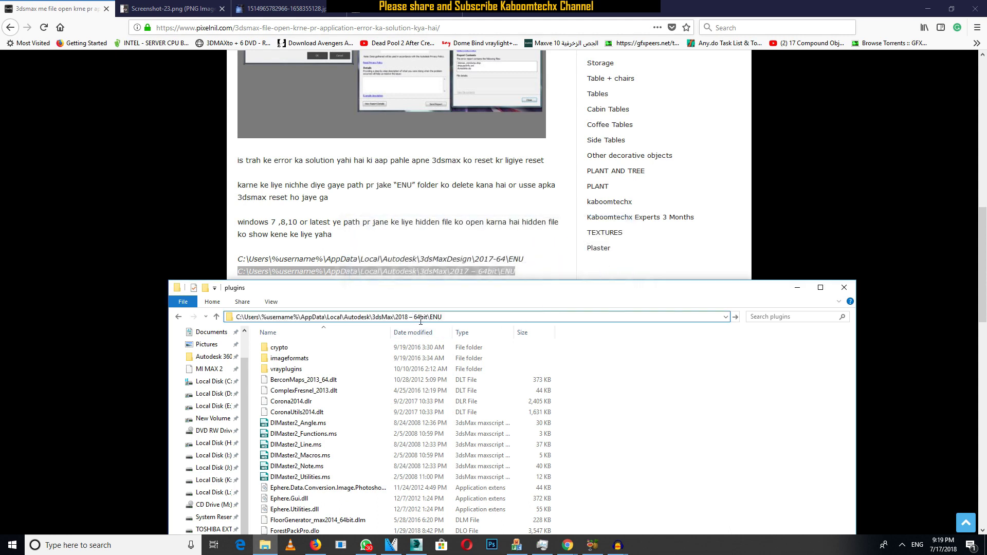
key(BackSpace)
key(BackSpace)
key(Return)
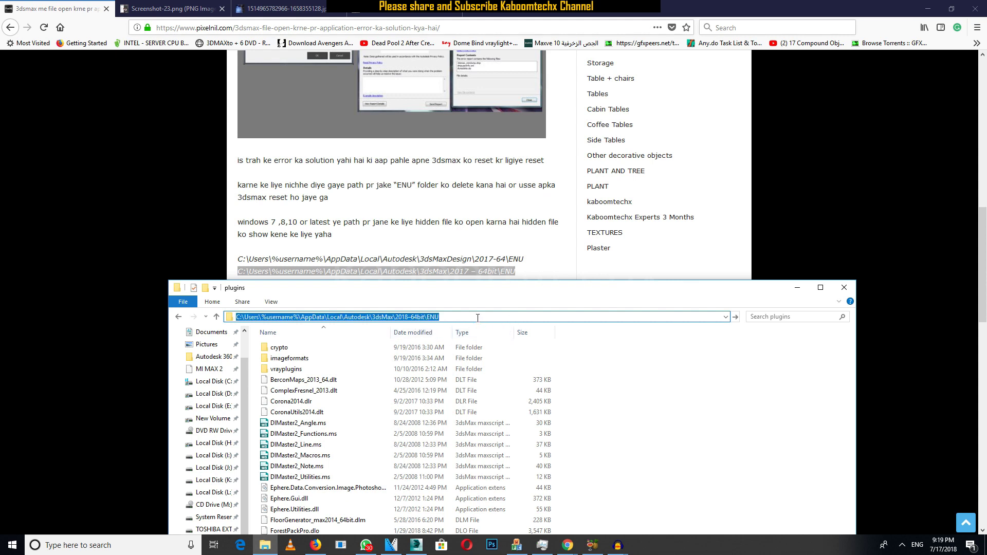
click(609, 275)
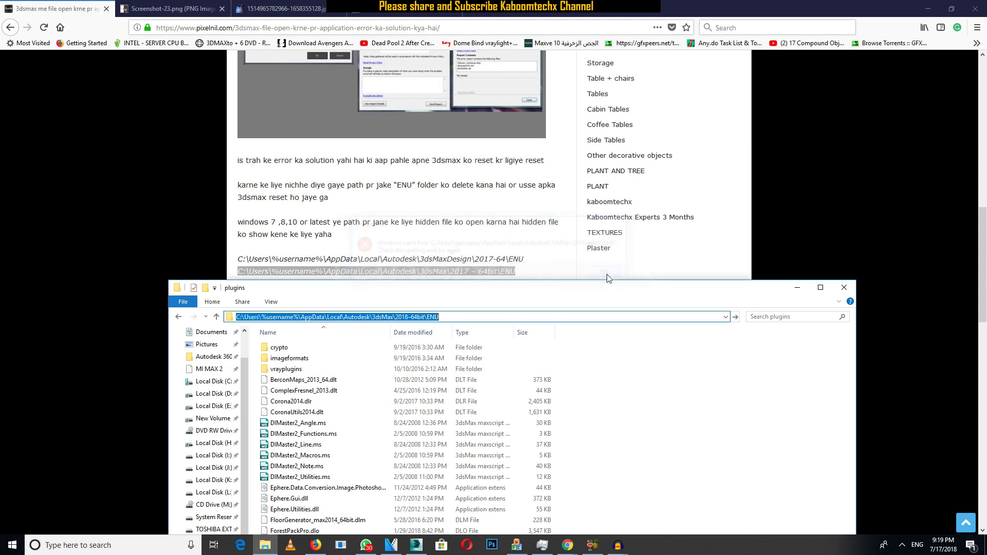
- Select the %username% part of the address path
drag(480, 298, 503, 145)
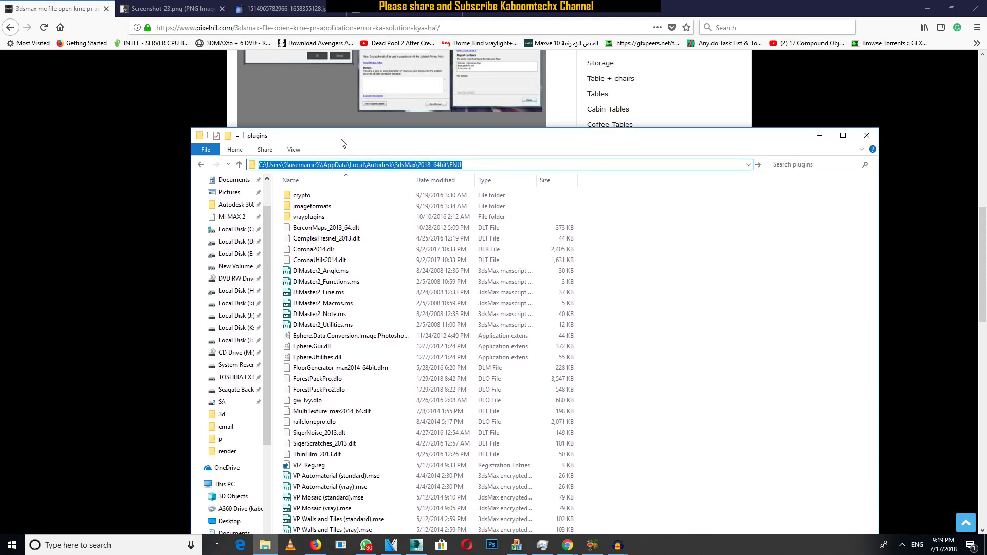
click(289, 165)
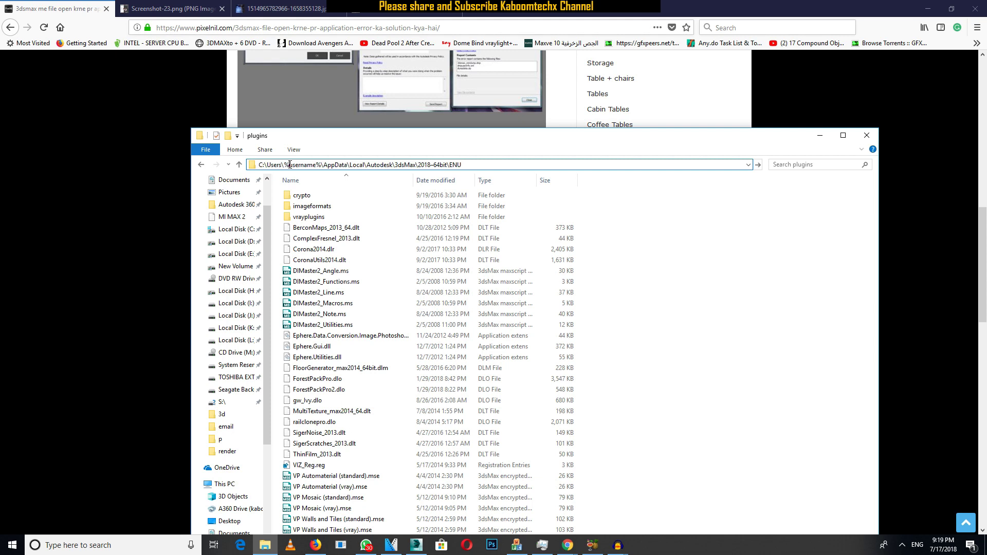
drag(284, 165, 323, 165)
- Move Explorer beside the article and step back from plugins to the 3ds Max 2014 folder
scroll(231, 295, up, 2)
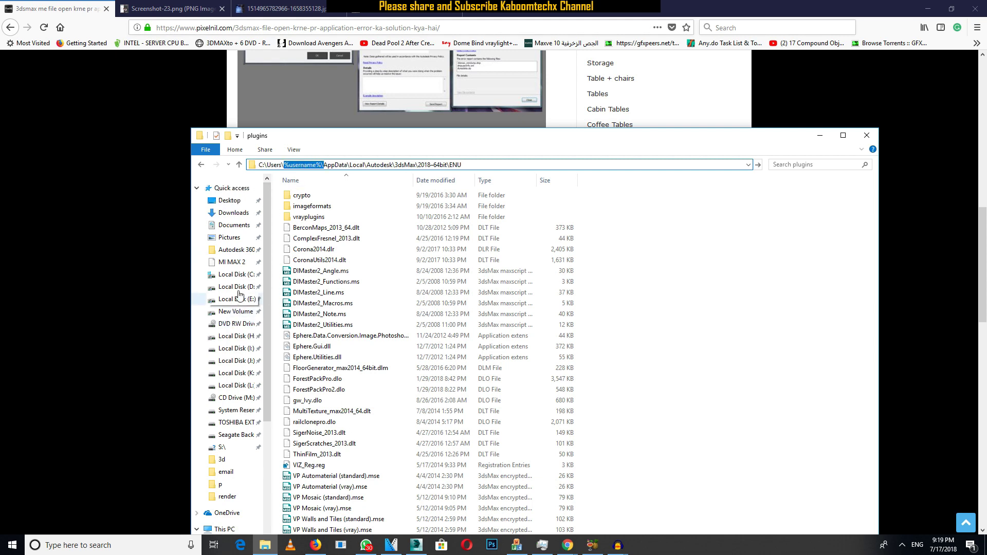
drag(340, 137, 667, 103)
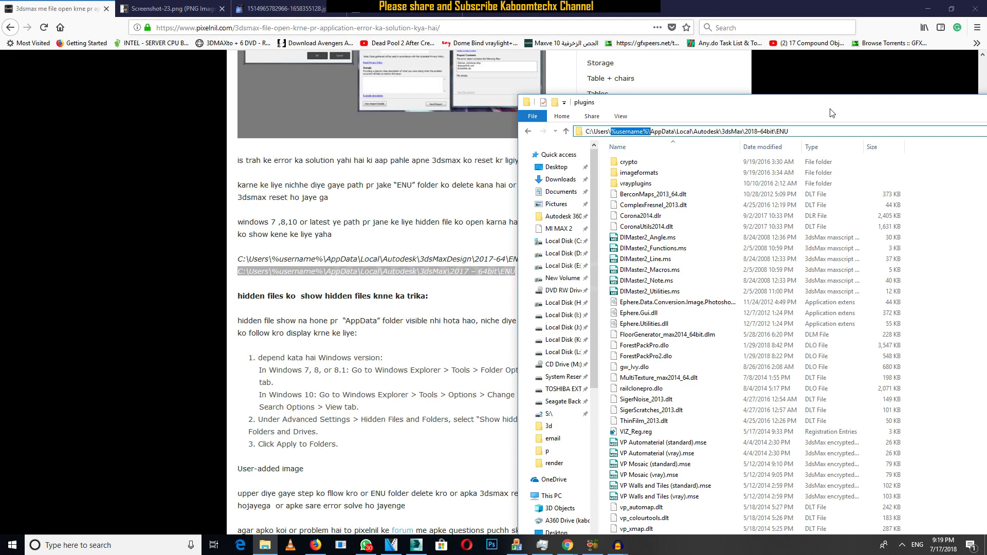
drag(831, 106, 737, 155)
click(438, 186)
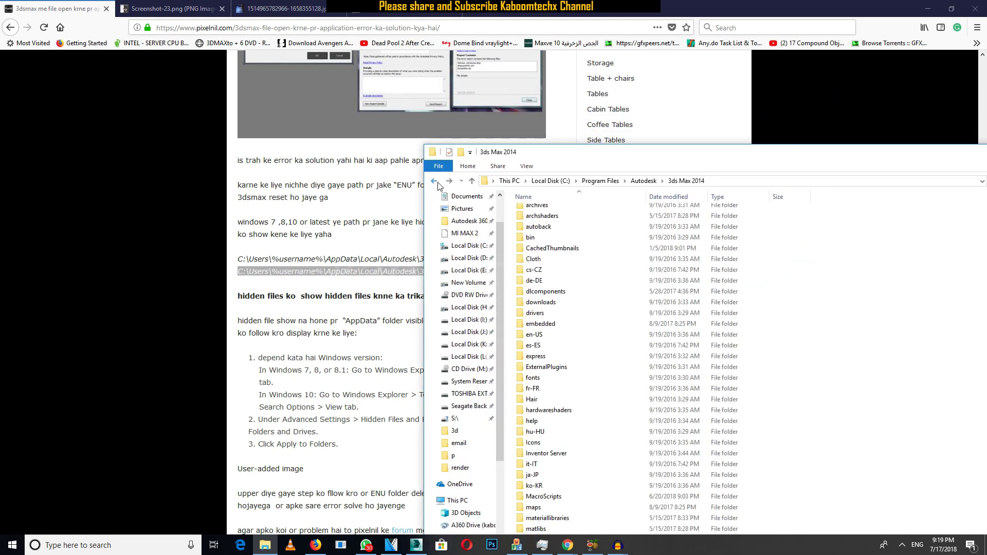
- Go back through Program Files and show This PC with its drives
click(438, 186)
click(436, 183)
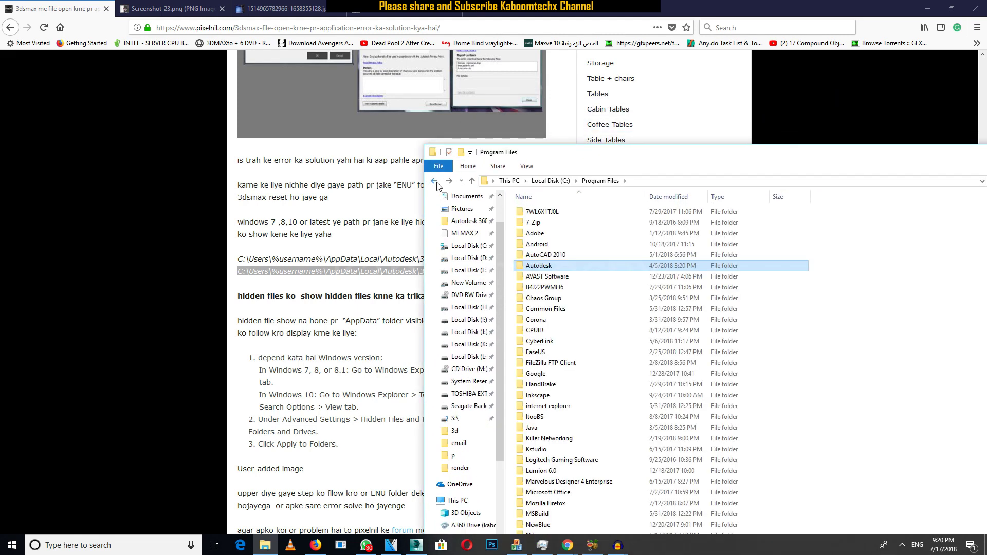
click(459, 501)
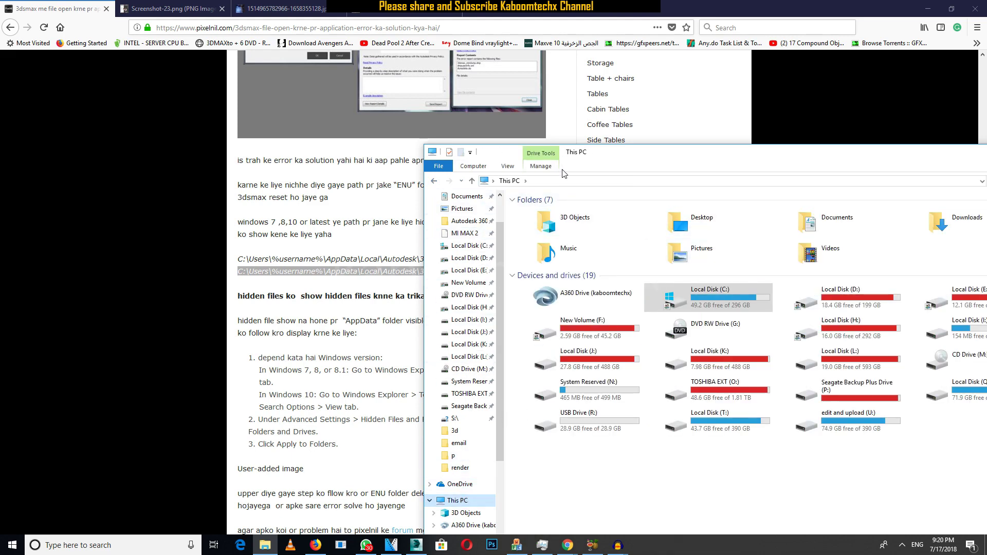
- Set Folder Options to Don't show hidden files, folders, or drives, then open Local Disk (C:)
click(508, 168)
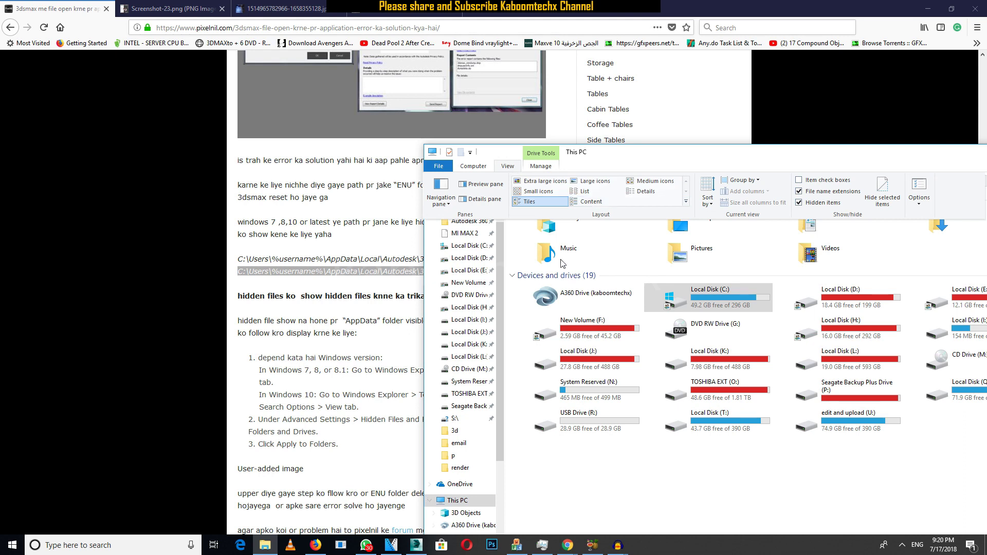
click(926, 203)
click(917, 214)
click(474, 224)
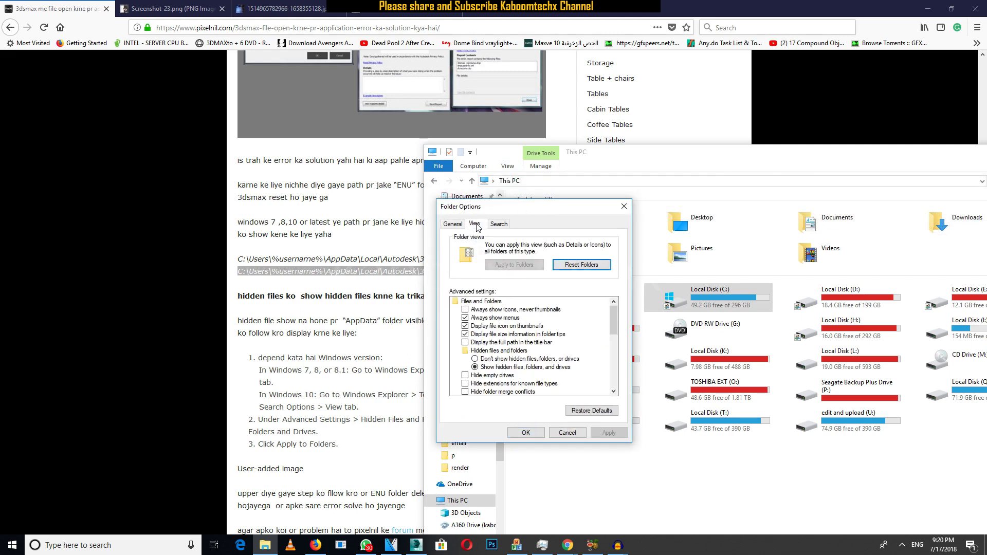
click(496, 359)
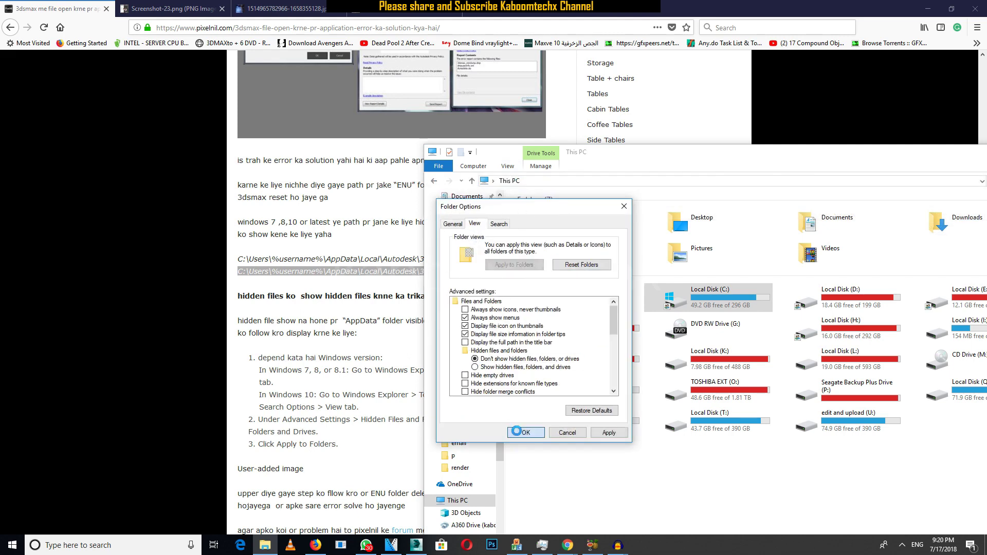
click(694, 388)
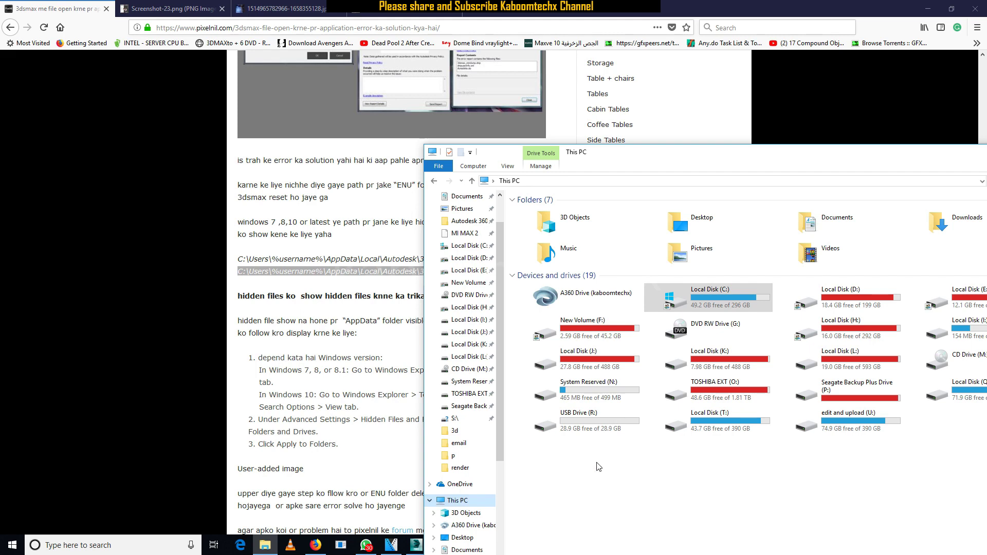
click(736, 297)
double_click(736, 295)
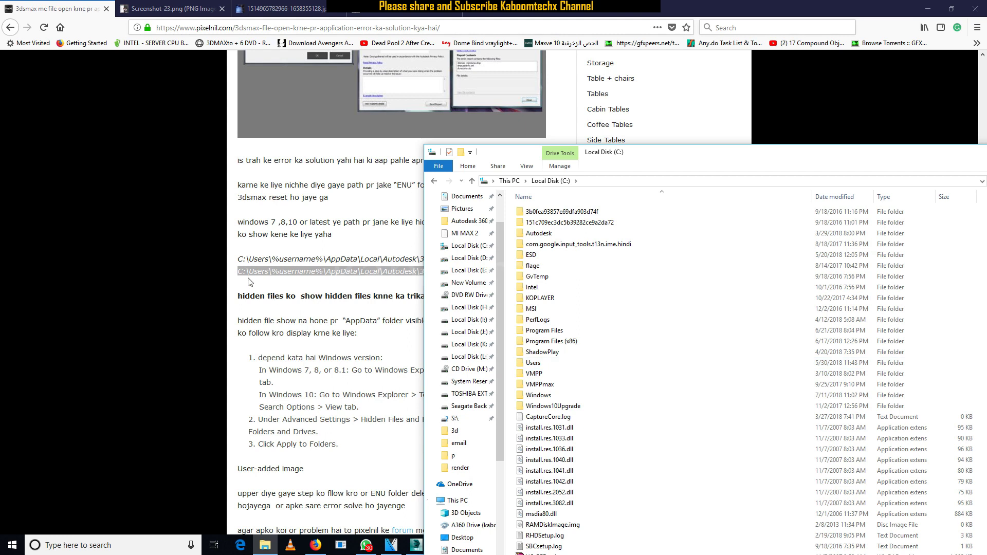
- Open the user's profile folder under C:\Users, which shows no AppData folder
click(535, 364)
double_click(534, 363)
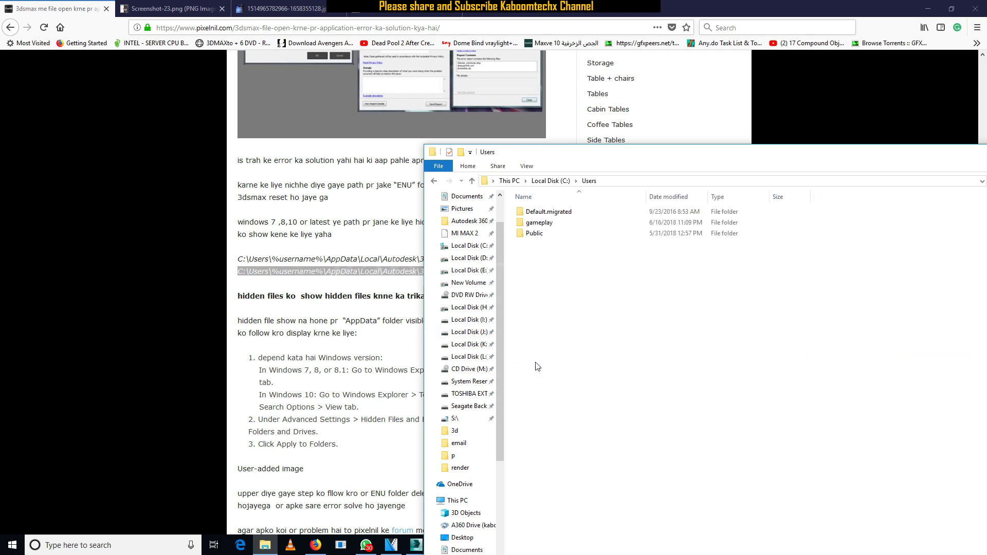
click(550, 225)
click(544, 227)
double_click(545, 227)
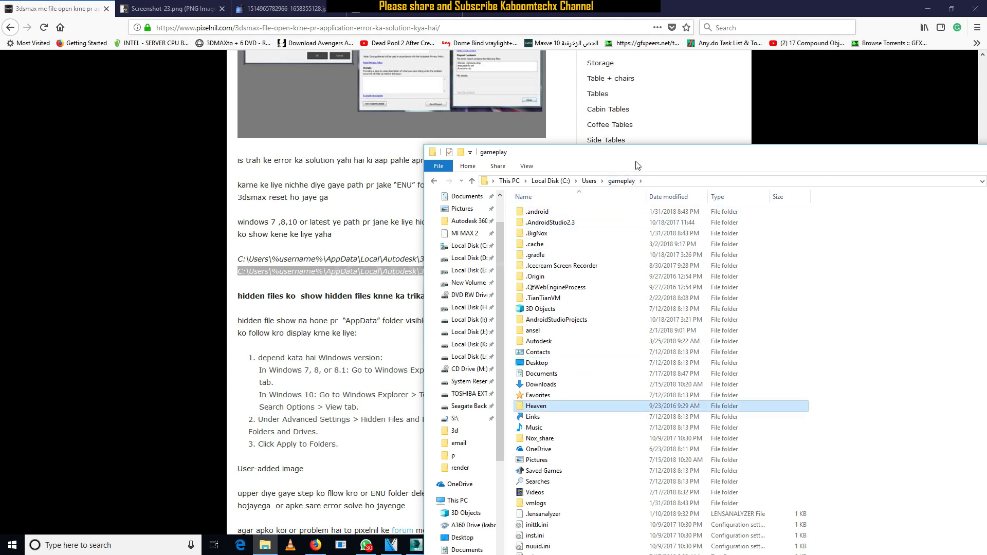
click(571, 223)
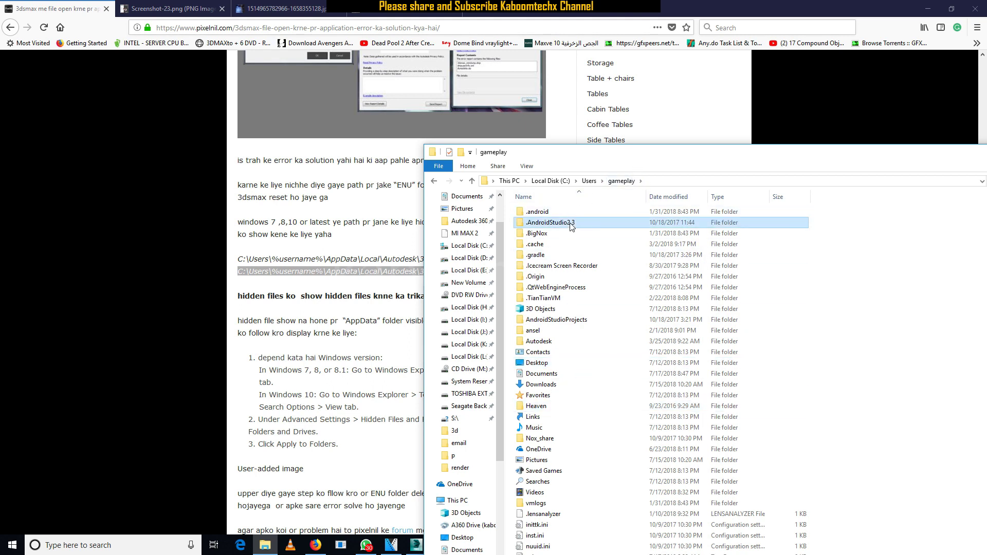
click(525, 170)
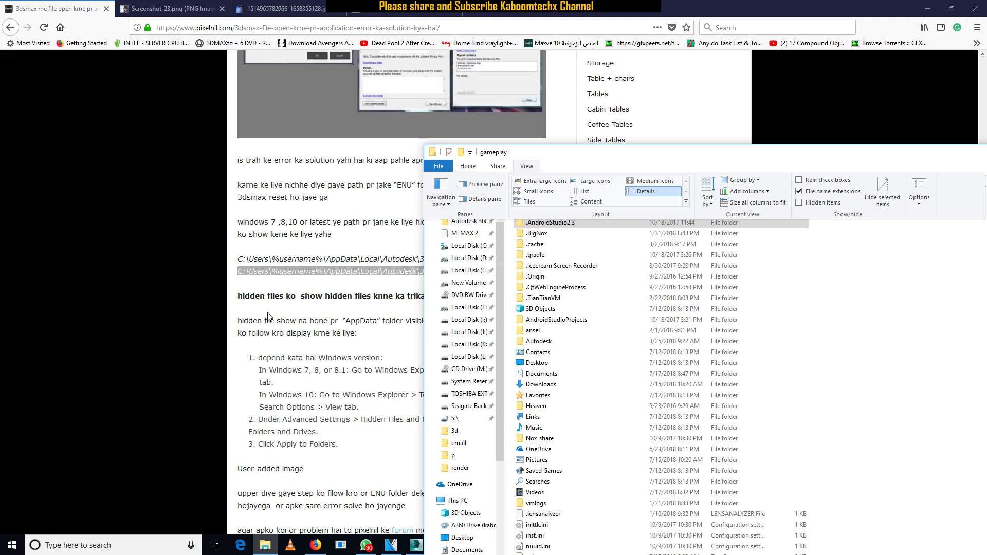
- Apply Show hidden files, folders, and drives in Folder Options so AppData appears
double_click(537, 166)
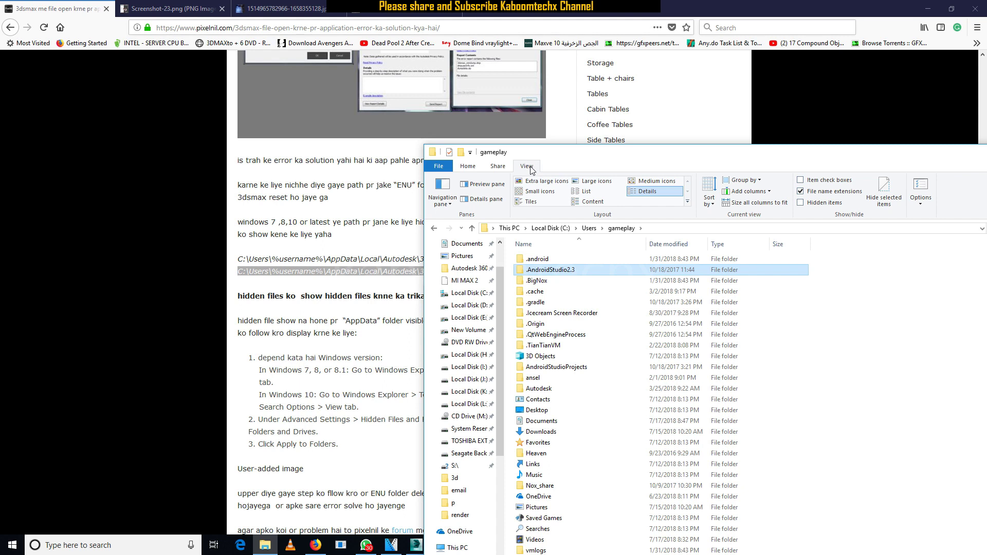
click(925, 201)
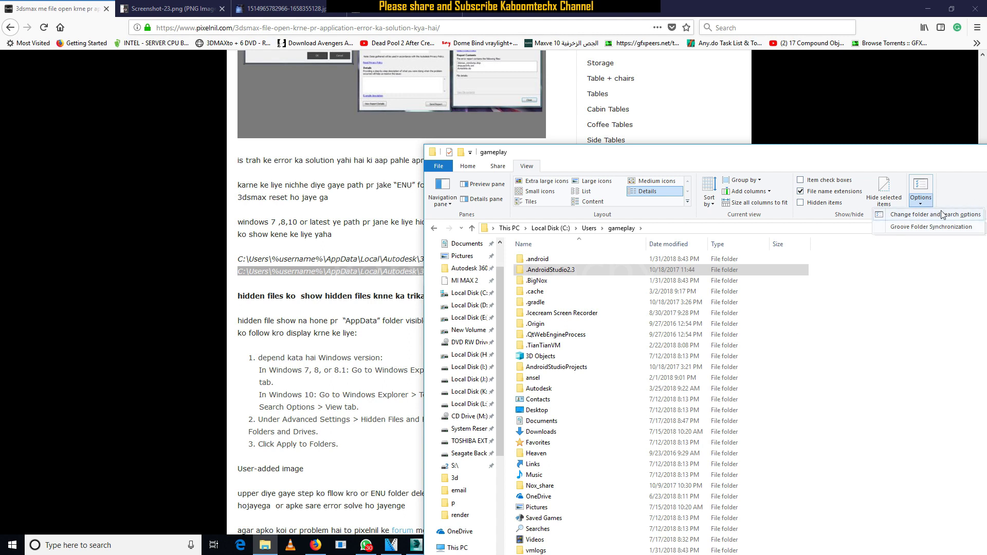
click(959, 216)
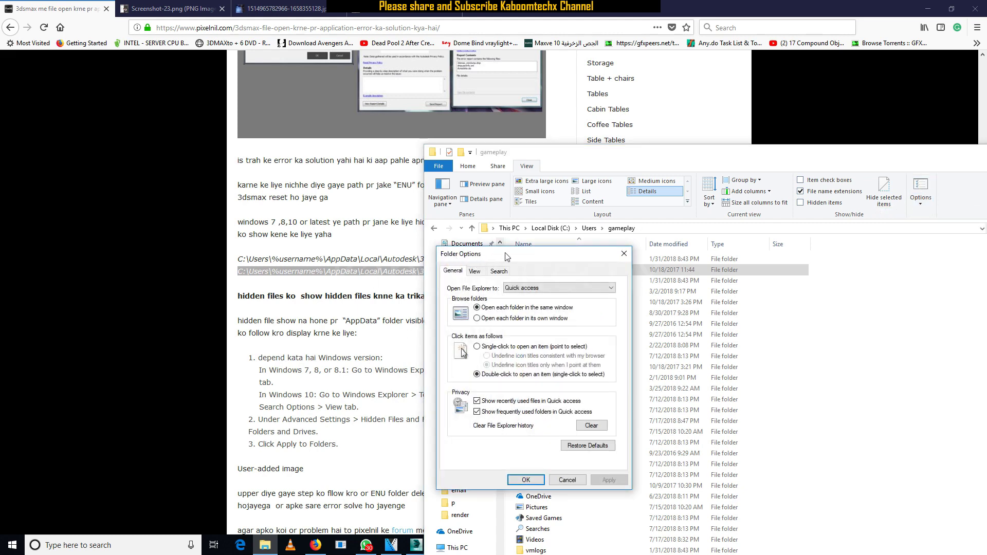
drag(507, 256, 476, 162)
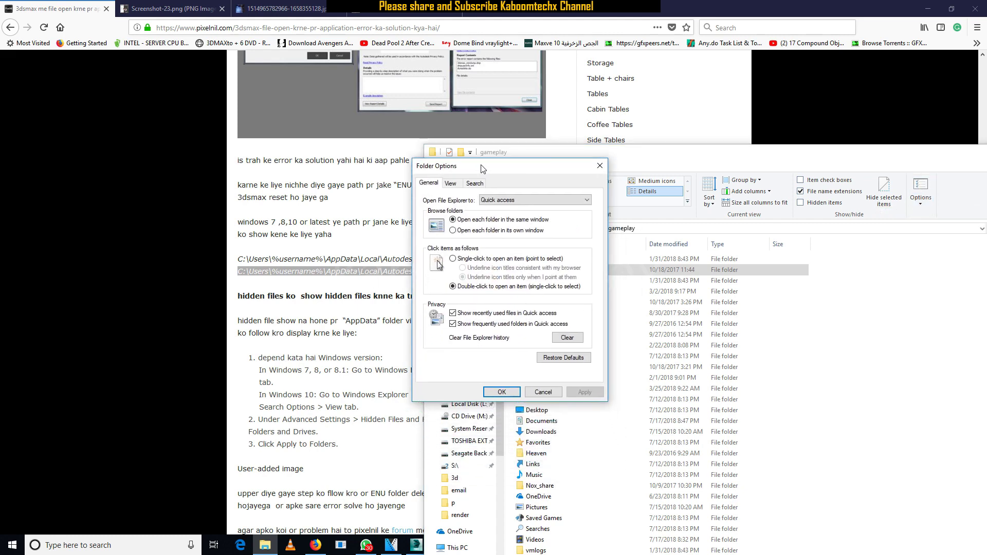
click(445, 178)
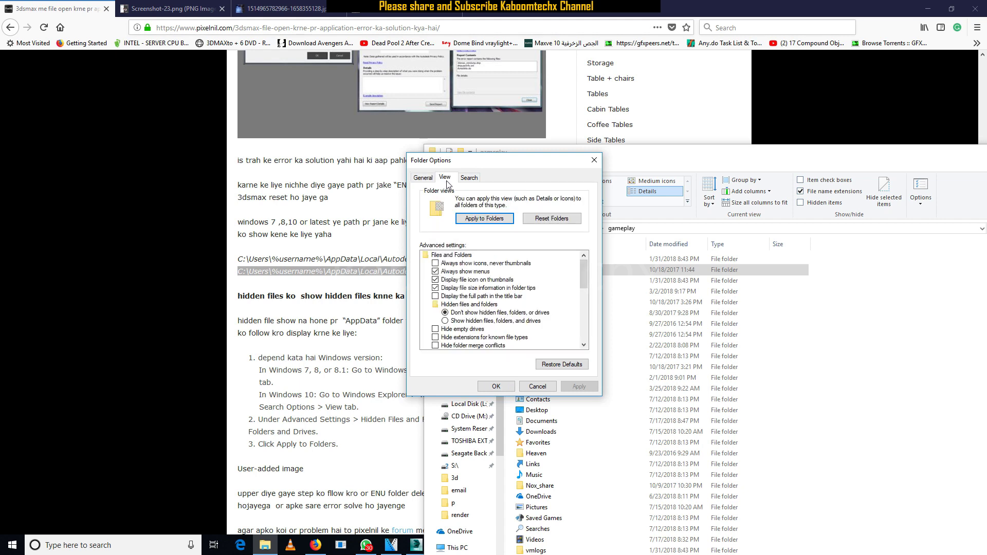
click(455, 322)
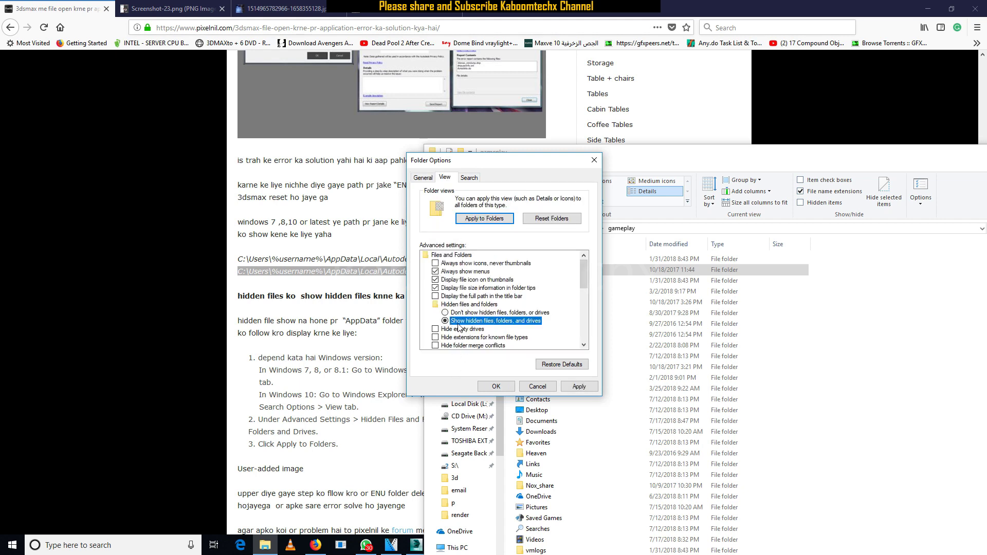
drag(484, 167, 307, 143)
click(402, 361)
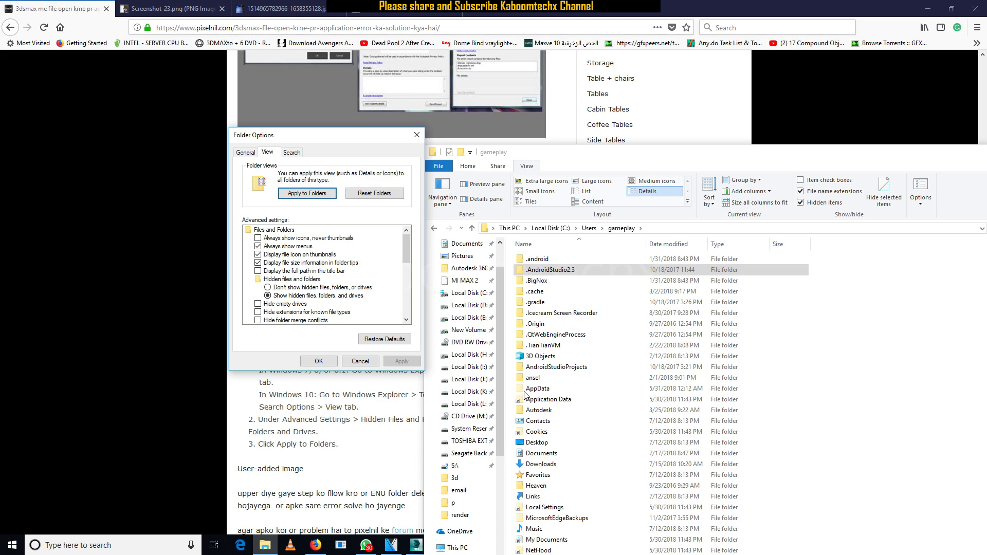
- Close Folder Options and navigate to AppData\Local\Autodesk\3dsMax\2014 - 64bit
click(317, 362)
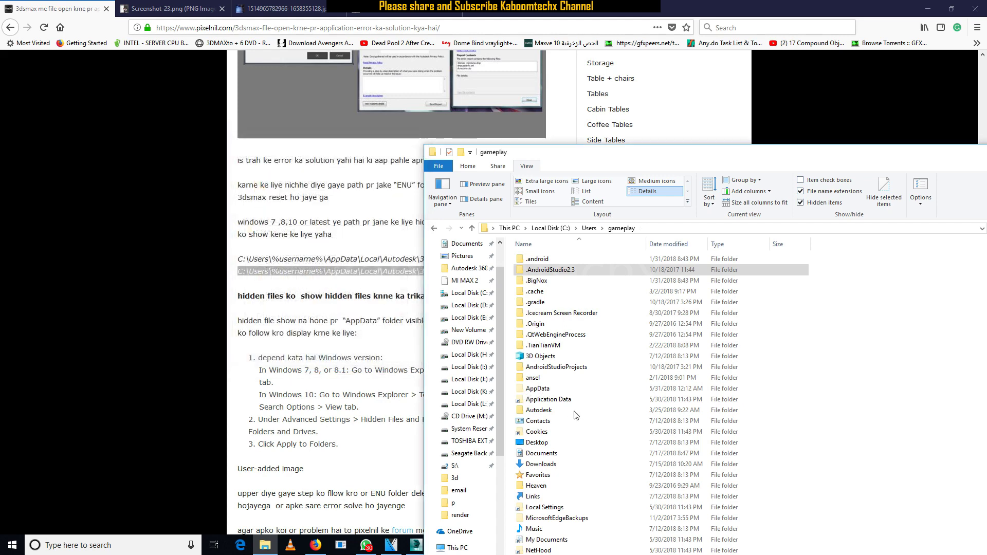
click(540, 391)
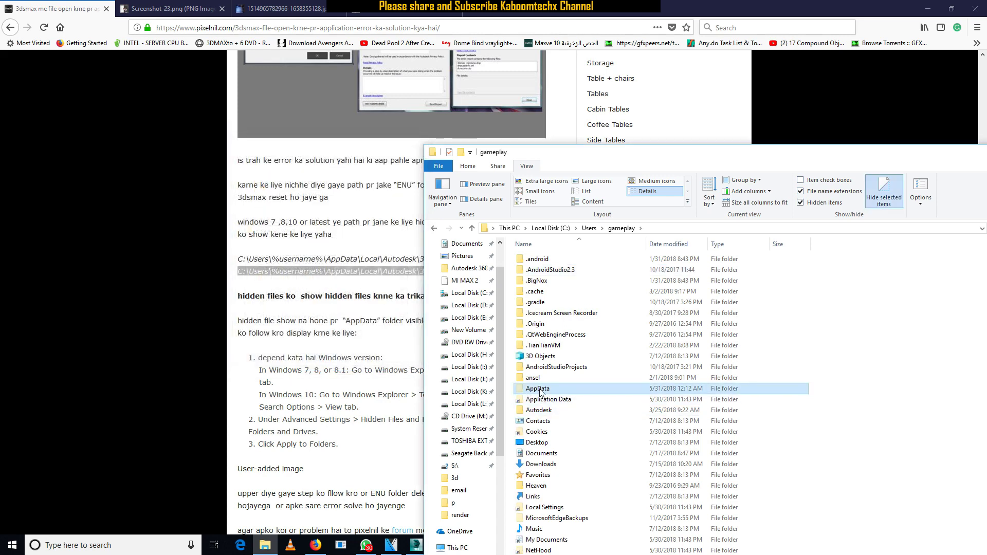
double_click(541, 393)
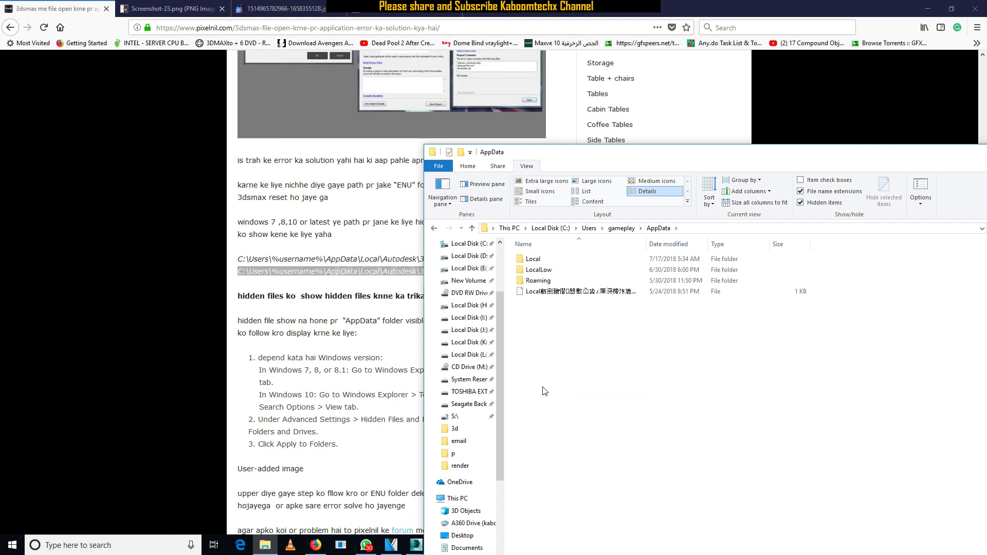
double_click(550, 262)
drag(616, 153, 693, 145)
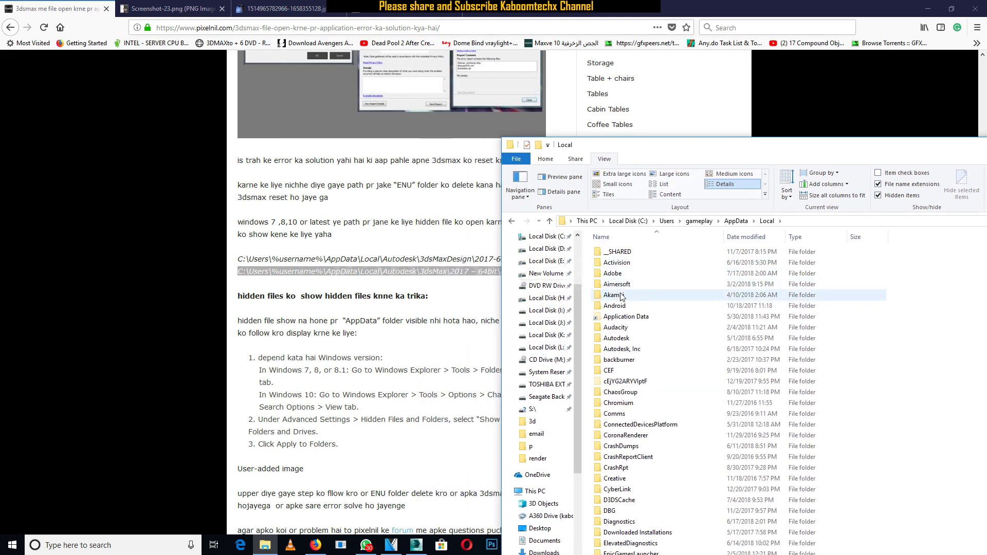
double_click(616, 338)
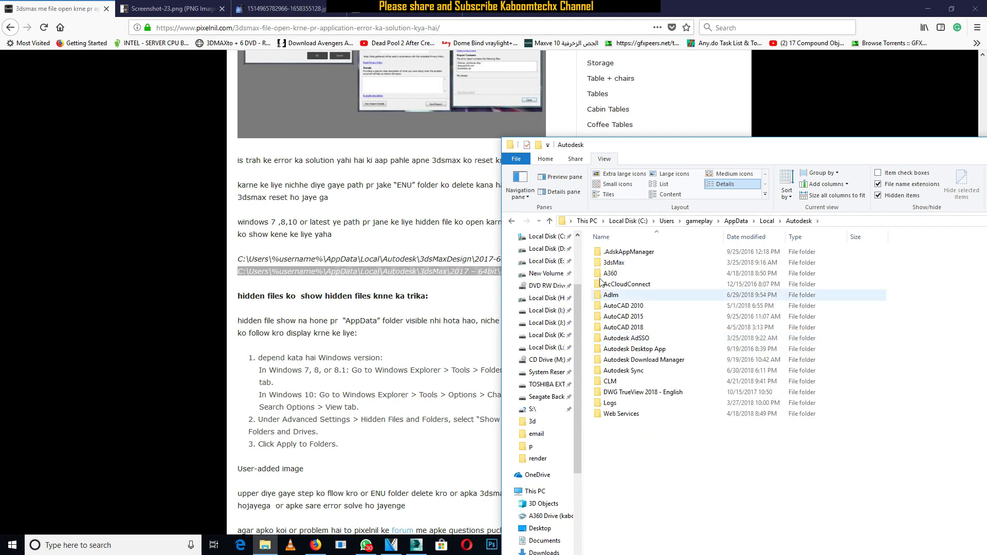
double_click(625, 265)
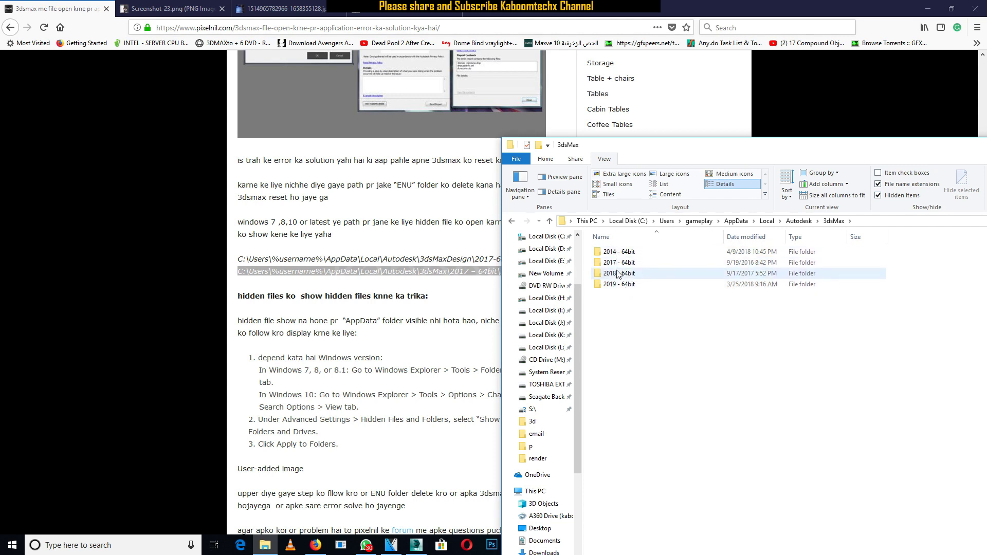
double_click(620, 252)
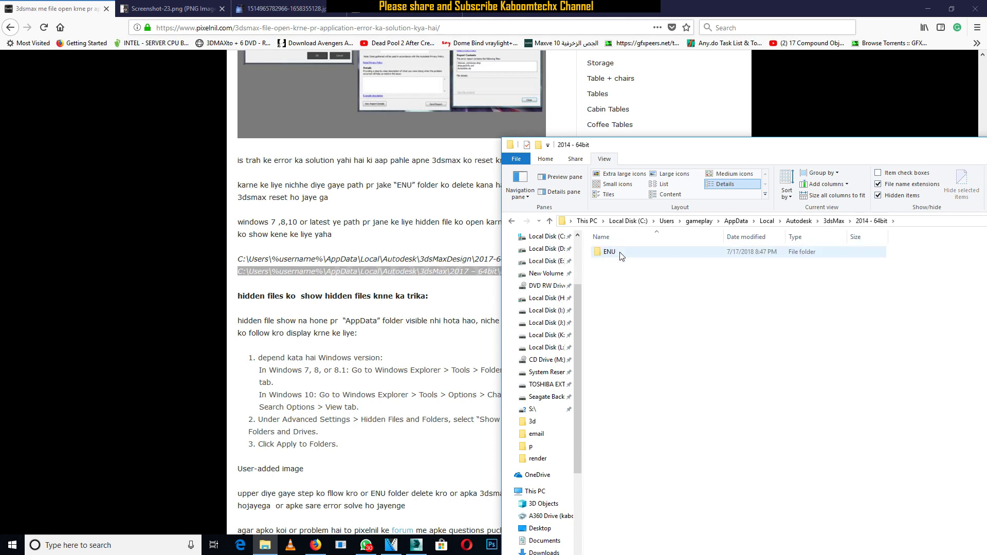
mouse_move(580, 138)
mouse_down()
mouse_move(624, 149)
mouse_move(624, 286)
mouse_up()
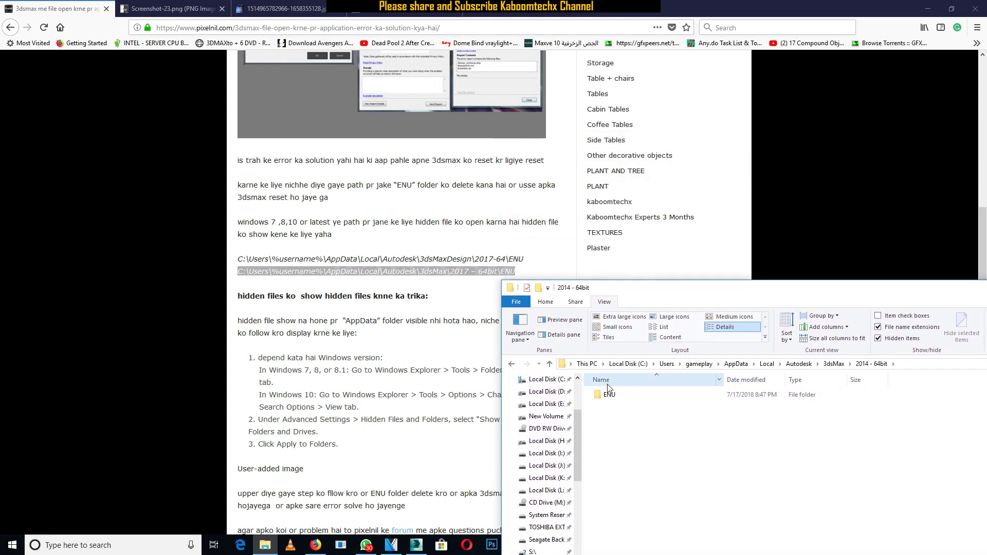
- Try to delete the ENU folder twice; Windows blocks it as in use
click(609, 401)
key(Delete)
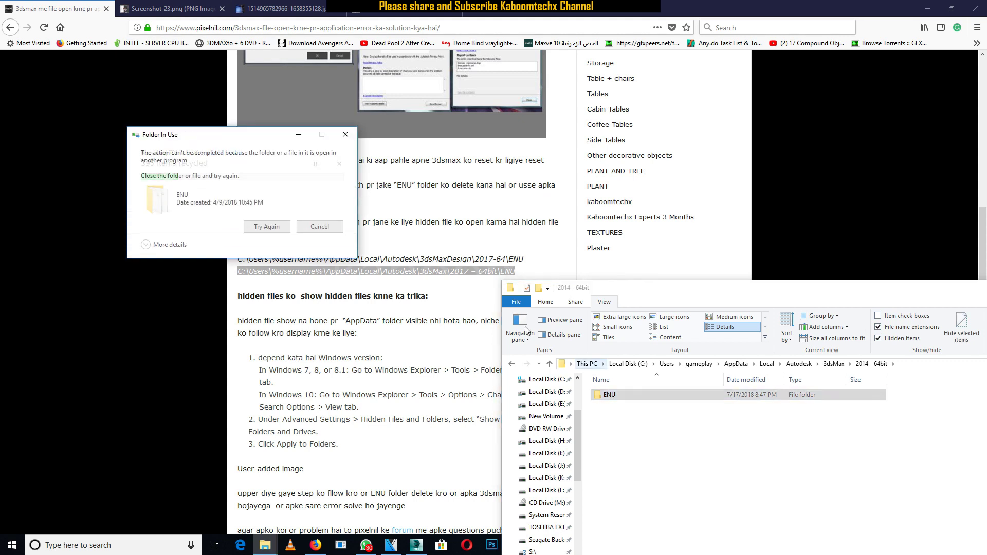
click(323, 231)
mouse_move(673, 300)
mouse_down()
mouse_move(659, 183)
mouse_move(591, 146)
mouse_up()
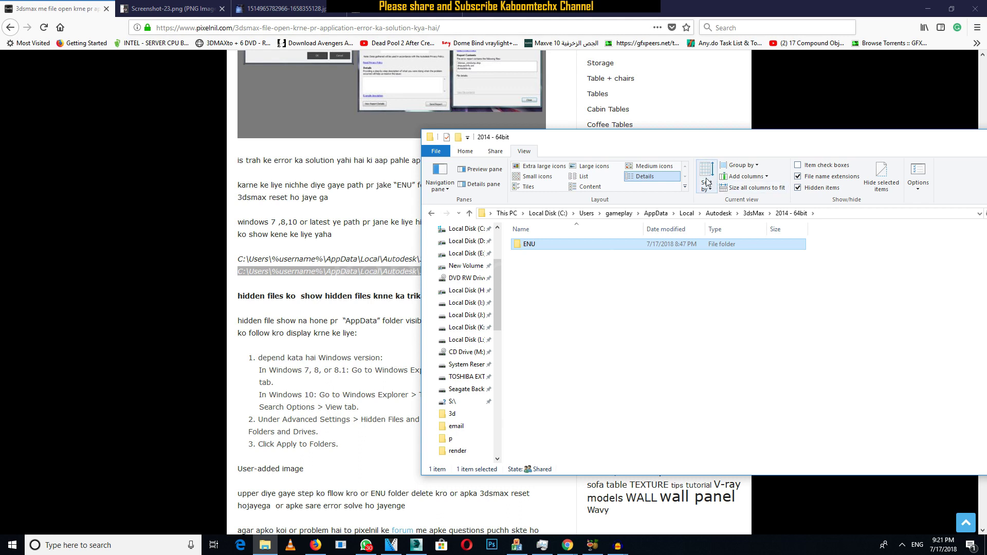
right_click(556, 252)
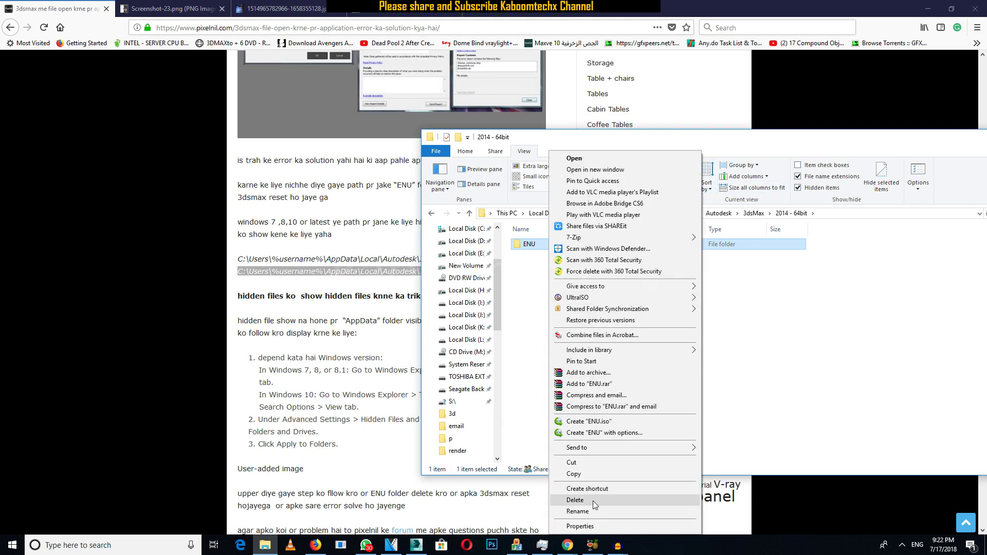
click(512, 300)
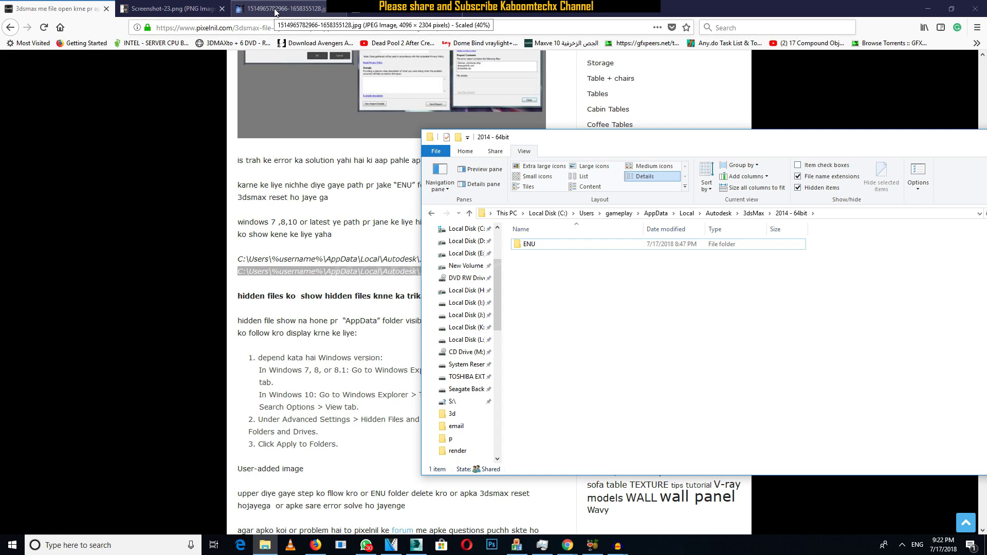
- Compare the Screenshot-23.png error with the fix article, then open the site's forum
click(169, 9)
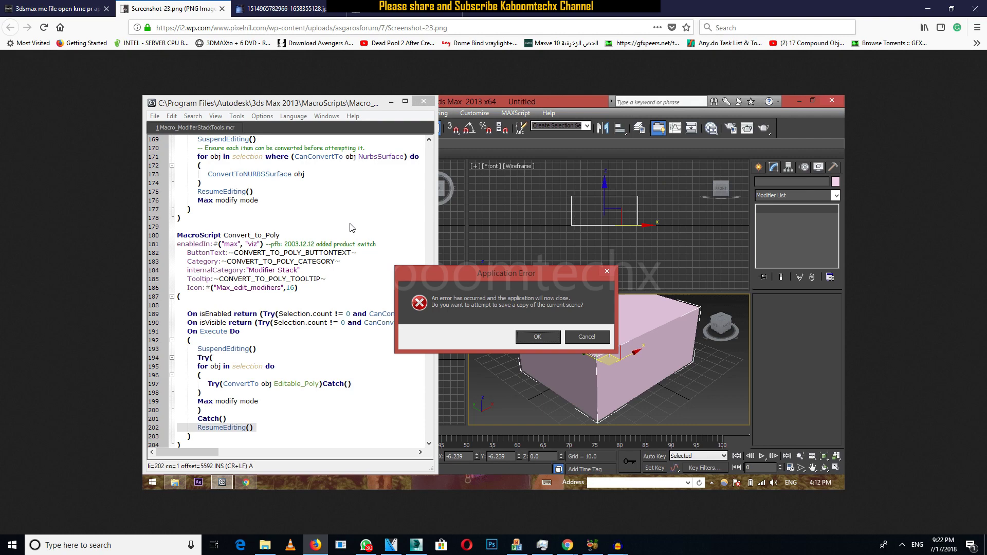
click(44, 6)
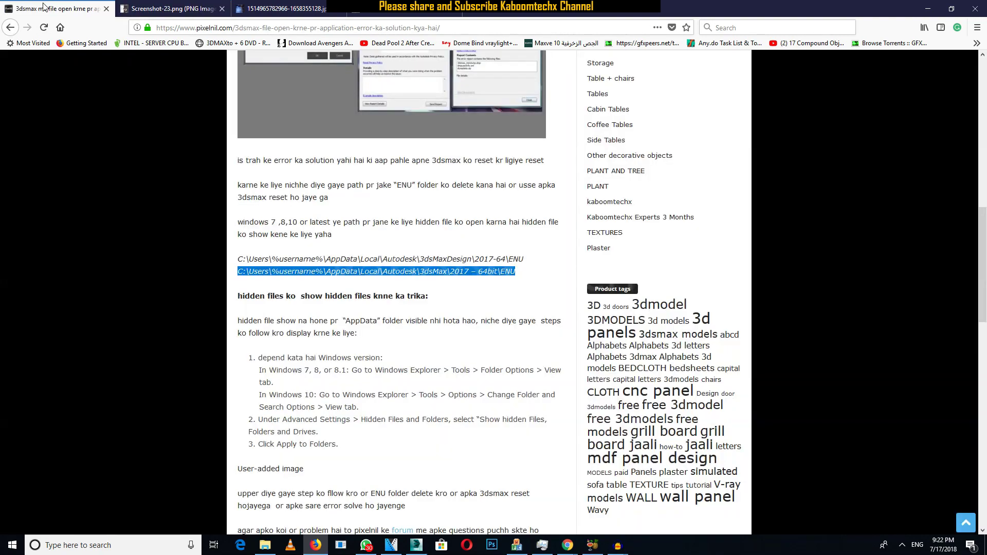
click(175, 10)
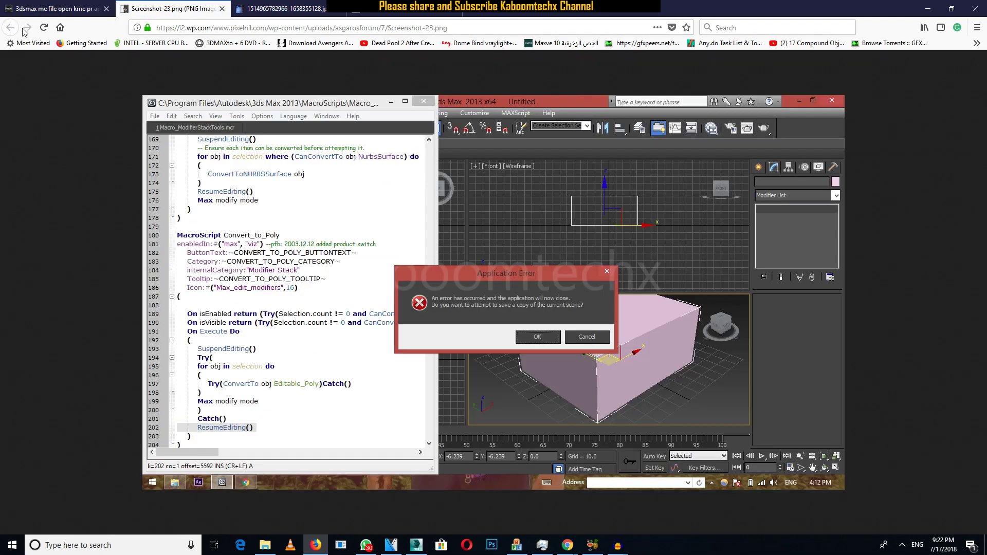
click(43, 8)
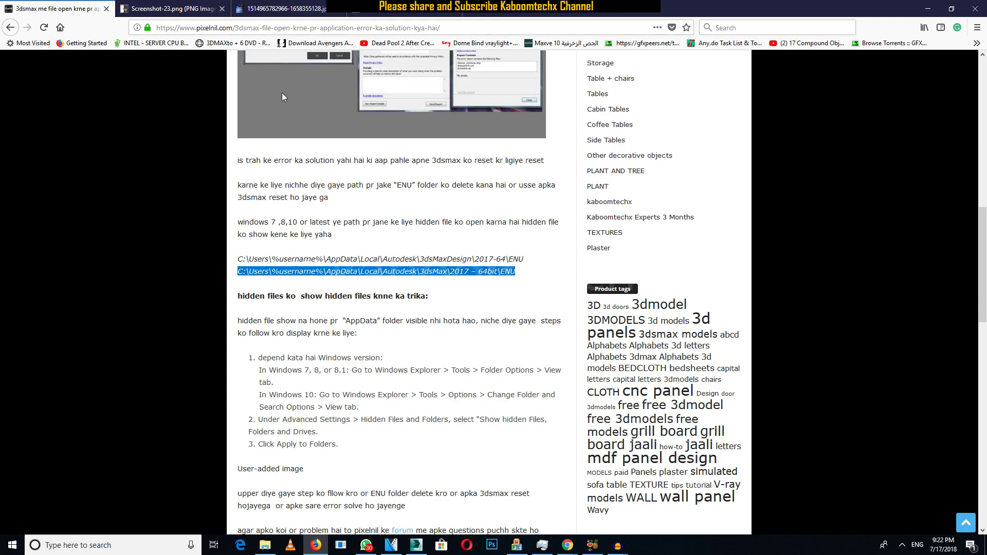
scroll(281, 96, up, 10)
click(482, 208)
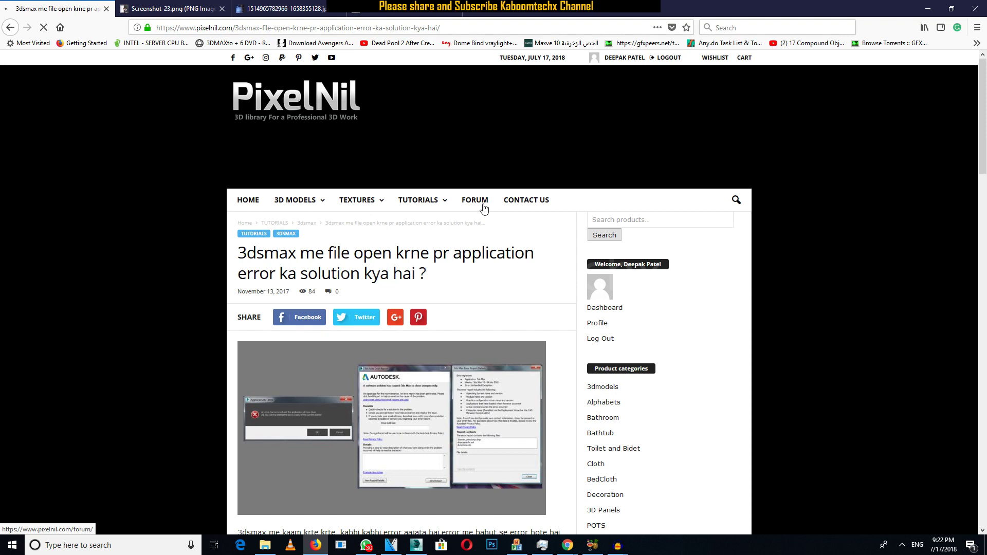
- Open the 'mere 3dsmax me error aa rha hai' thread and view 3dsmax-error.jpg full-size
scroll(419, 339, down, 5)
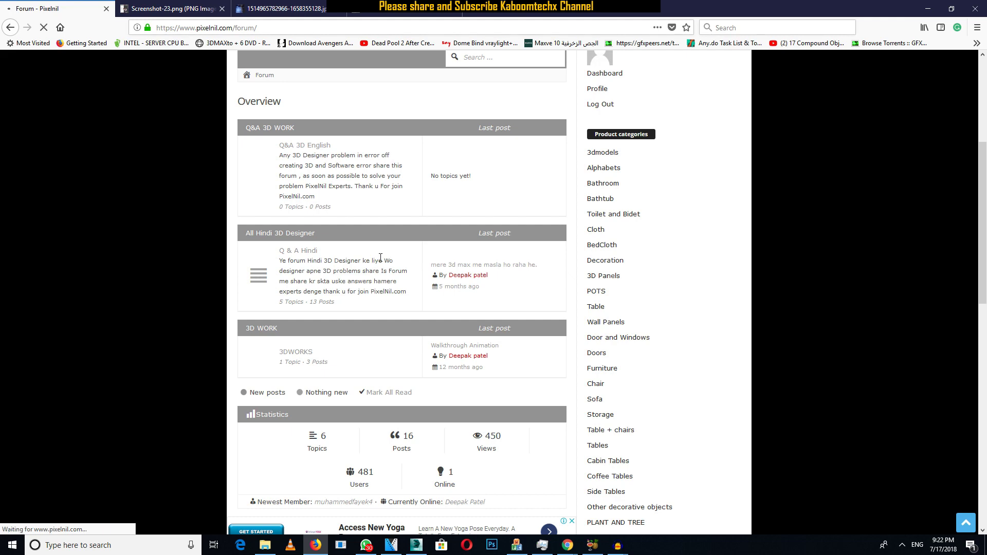
scroll(341, 379, down, 5)
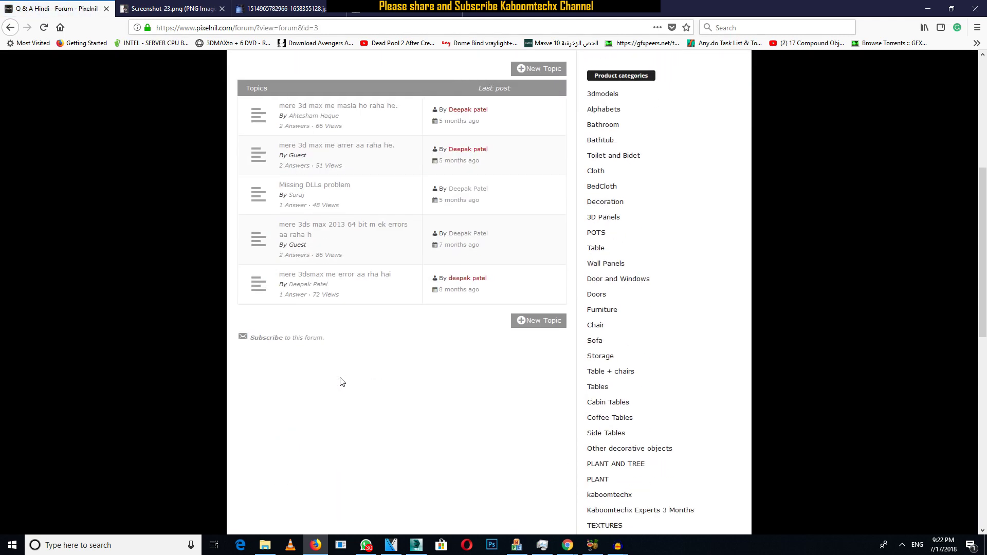
click(336, 279)
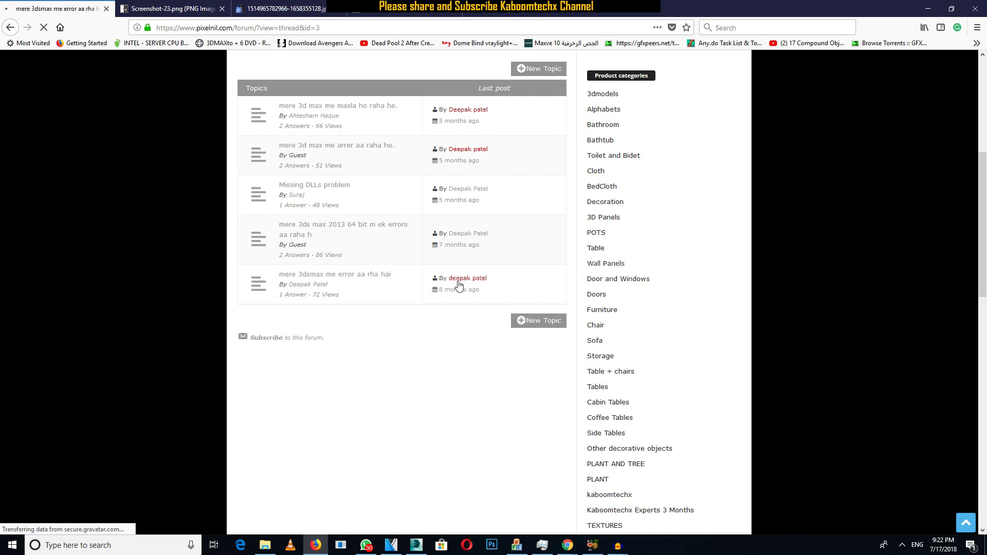
scroll(355, 315, down, 2)
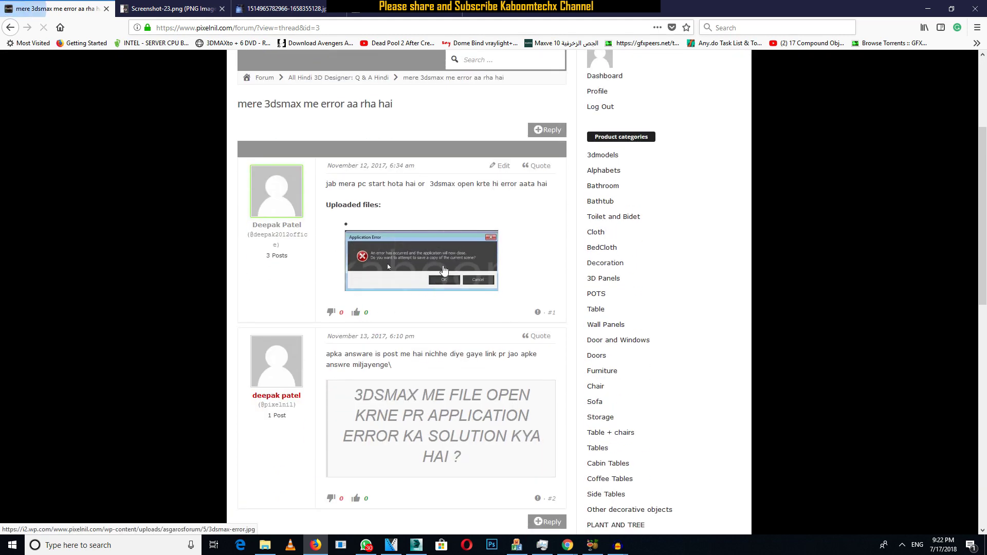
scroll(444, 298, up, 2)
click(444, 297)
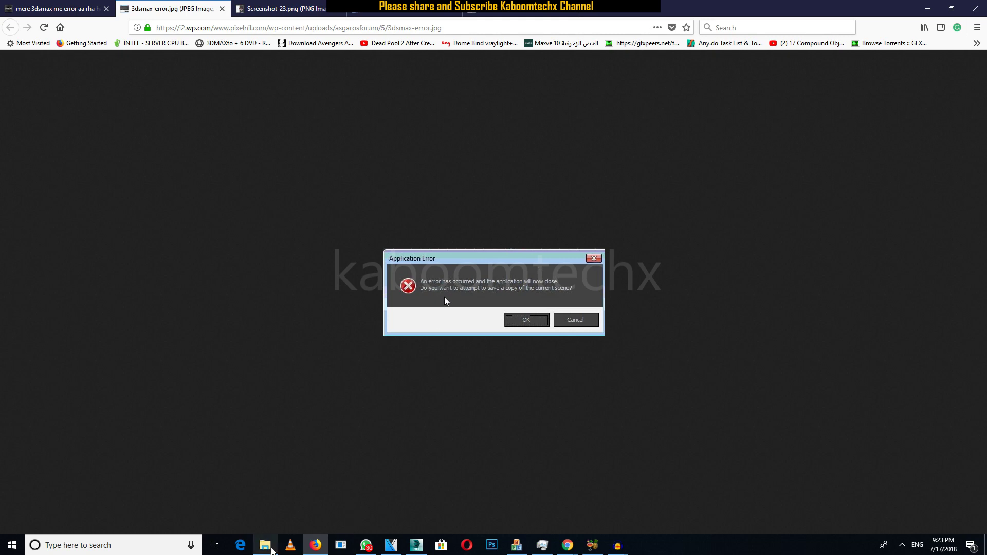
- Select the ENU folder in File Explorer, then minimize the browser and all windows to reveal the desktop
click(272, 549)
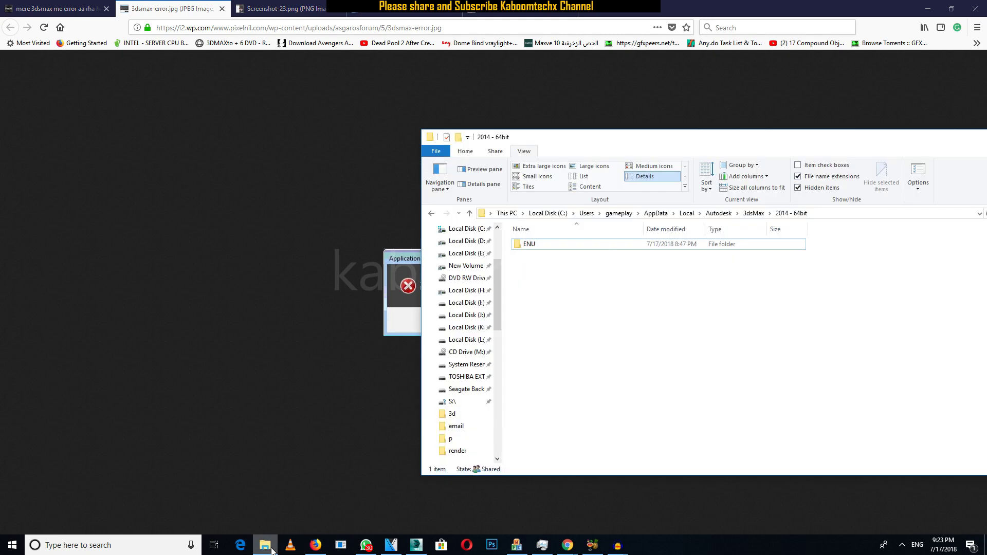
click(578, 250)
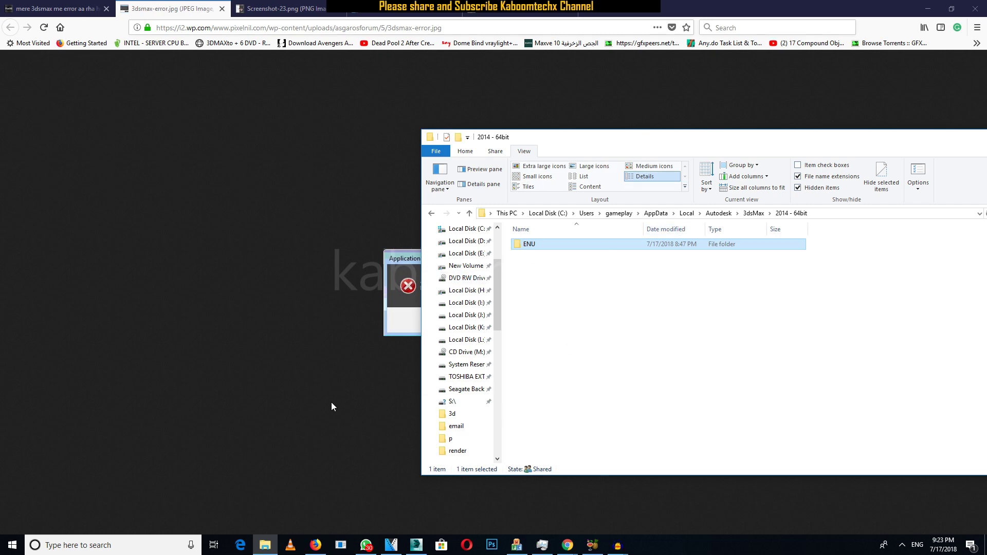
click(928, 9)
click(929, 8)
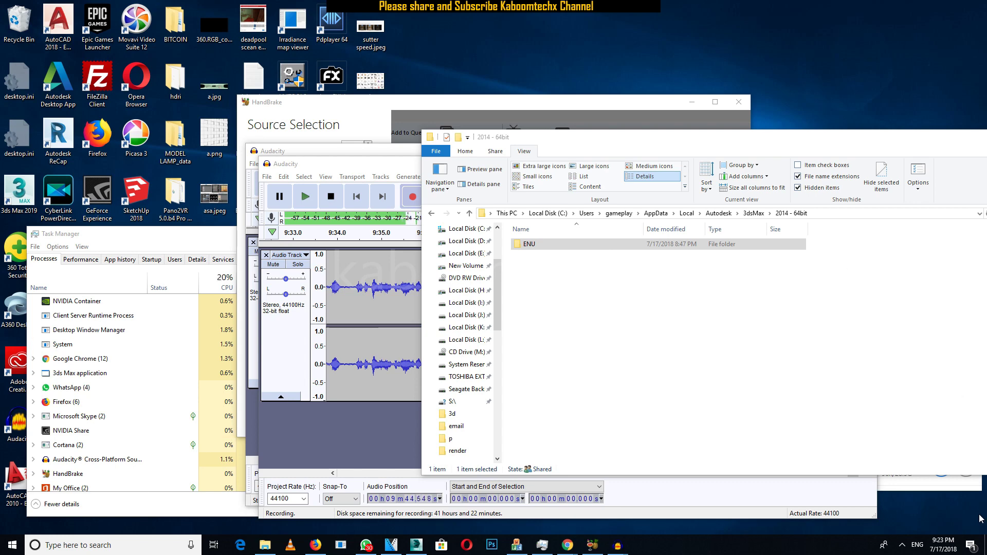
key(super+d)
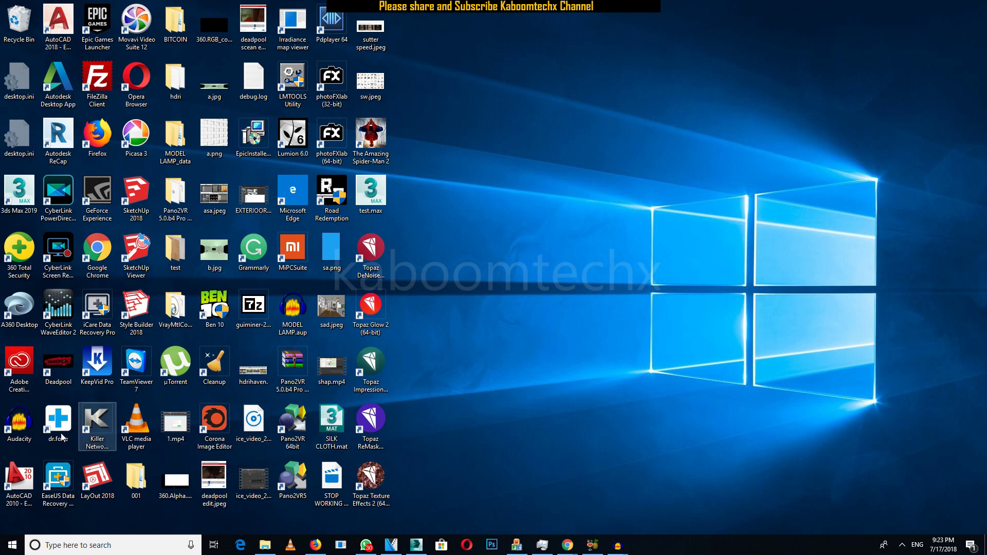
- Launch 3ds Max 2019 from its desktop icon, accept the privacy statement, and return to the browser's error screenshot
double_click(22, 194)
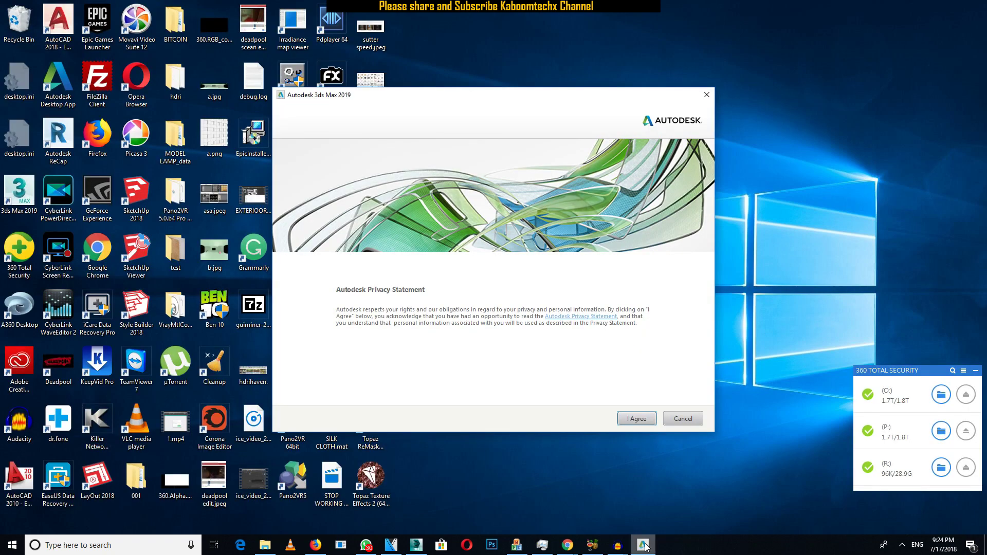
click(641, 419)
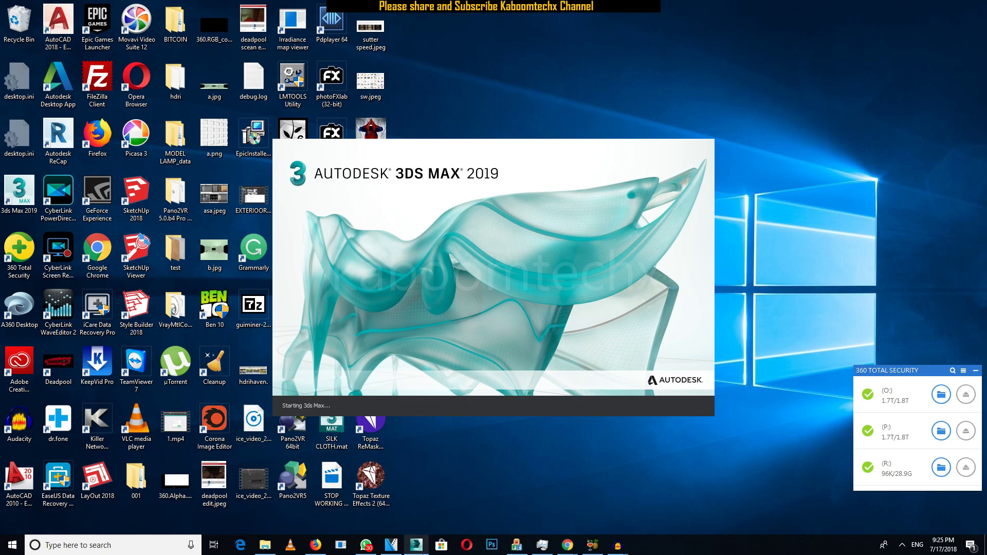
click(314, 546)
click(282, 11)
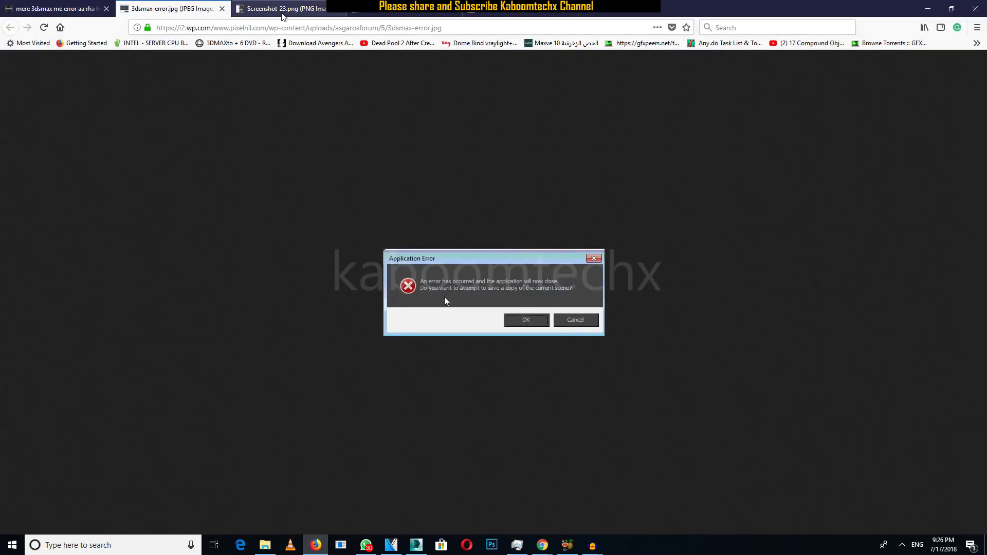
- Look through the error-image tabs, then return to the 'mere 3dsmax me error aa rha hai' thread at its top
click(56, 9)
click(156, 9)
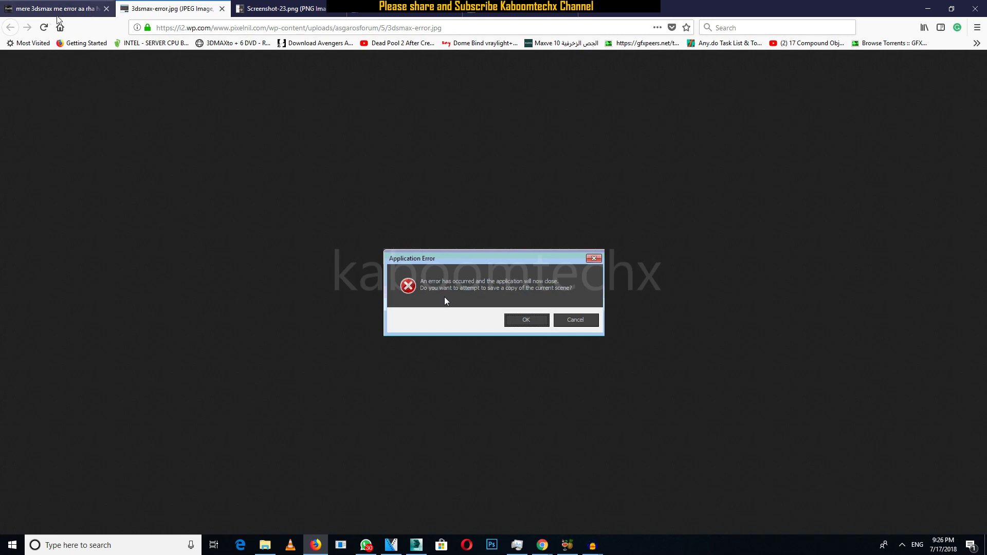
click(56, 9)
scroll(447, 255, down, 3)
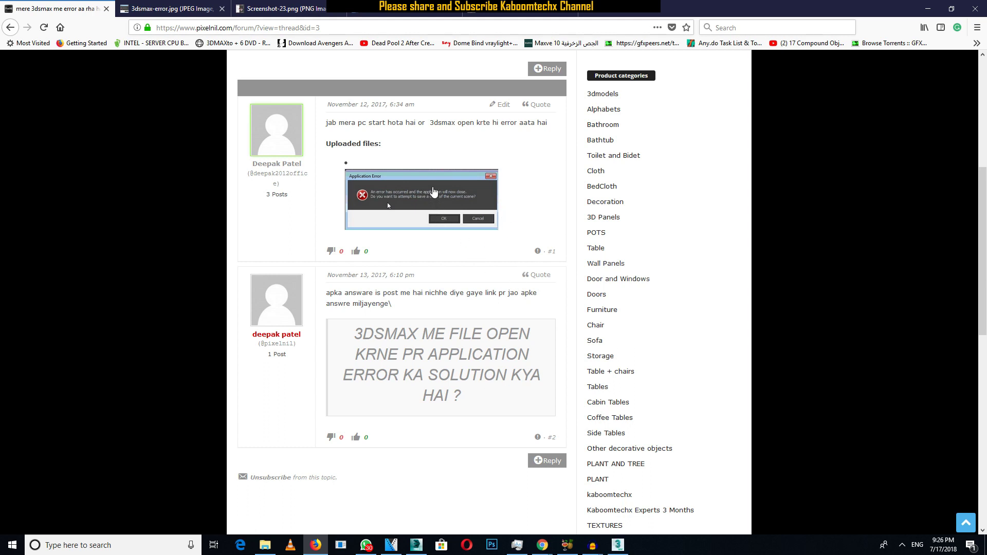
scroll(445, 194, up, 3)
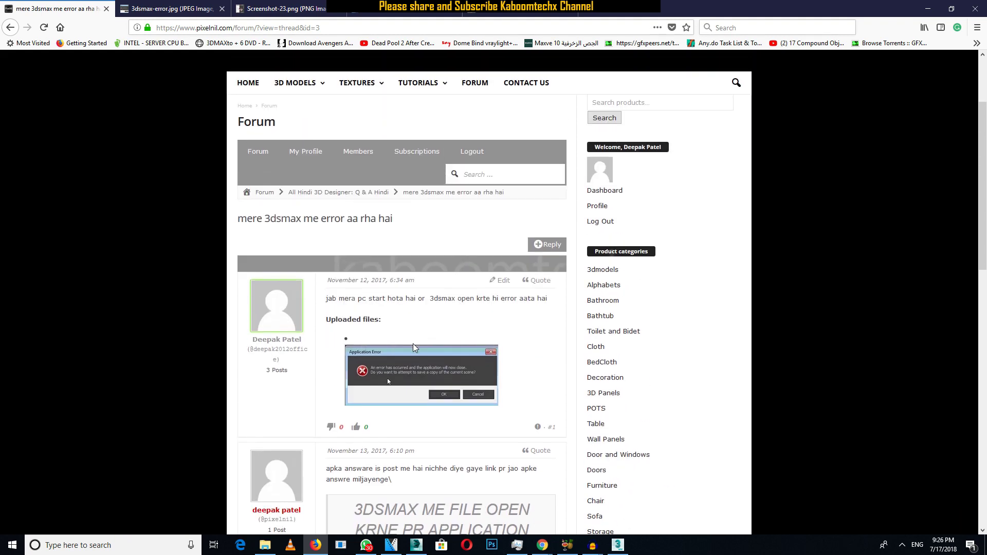